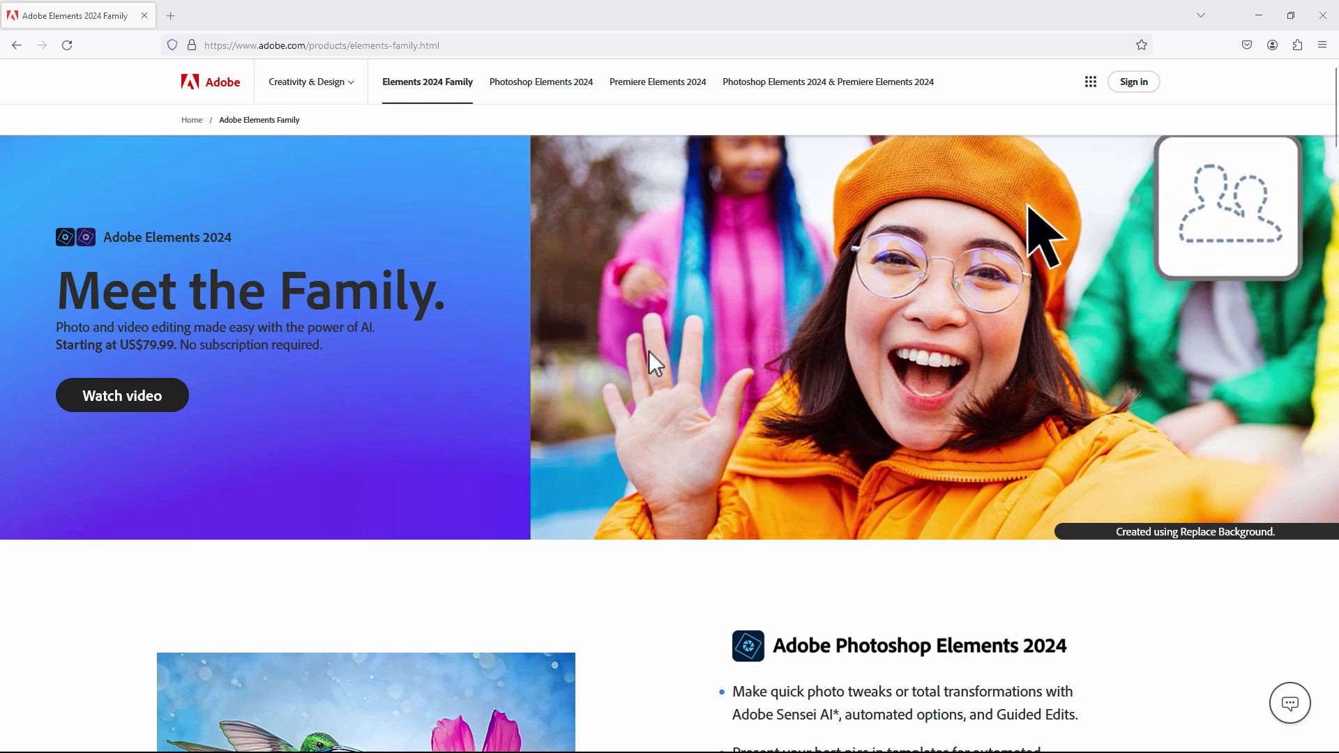
- Scroll through Adobe's 'Take your photos further.' photography plan page for Lightroom and Photoshop
scroll(674, 561, "down", 3)
scroll(673, 560, "down", 2)
scroll(658, 425, "down", 1)
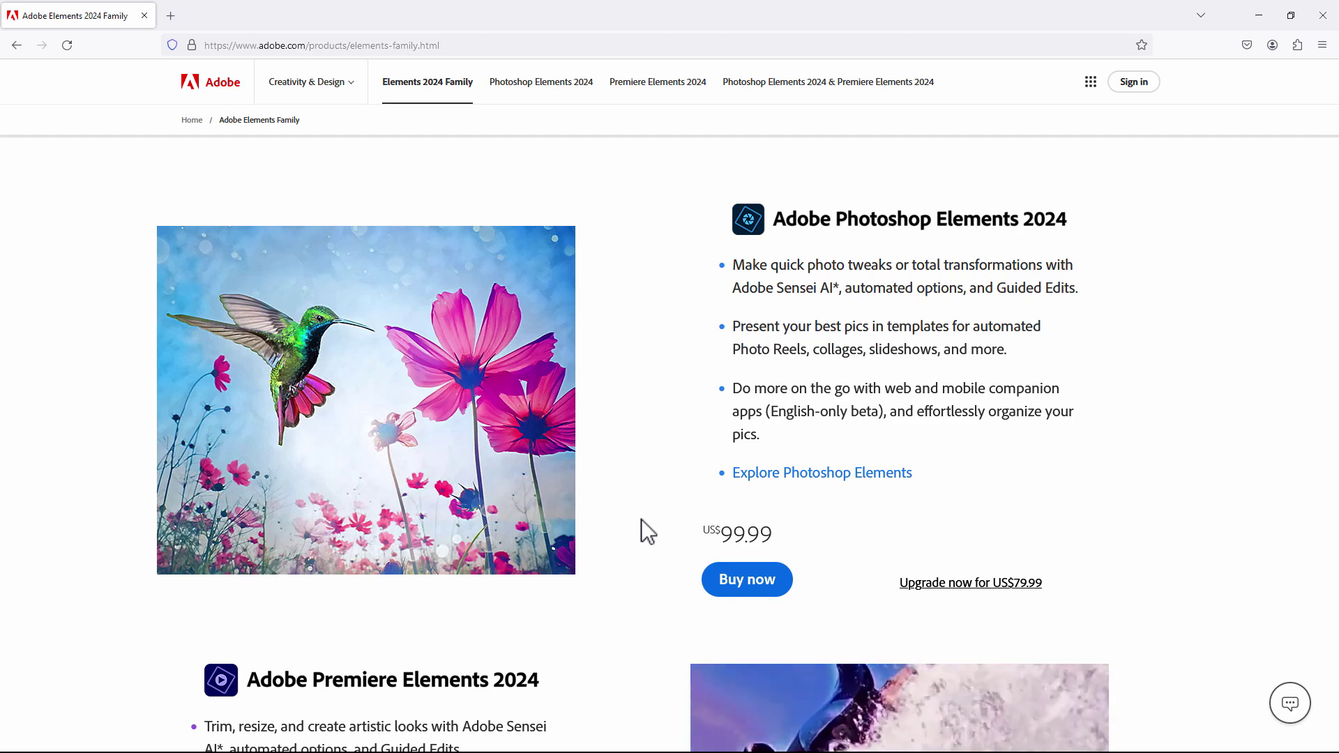
scroll(635, 459, "up", 5)
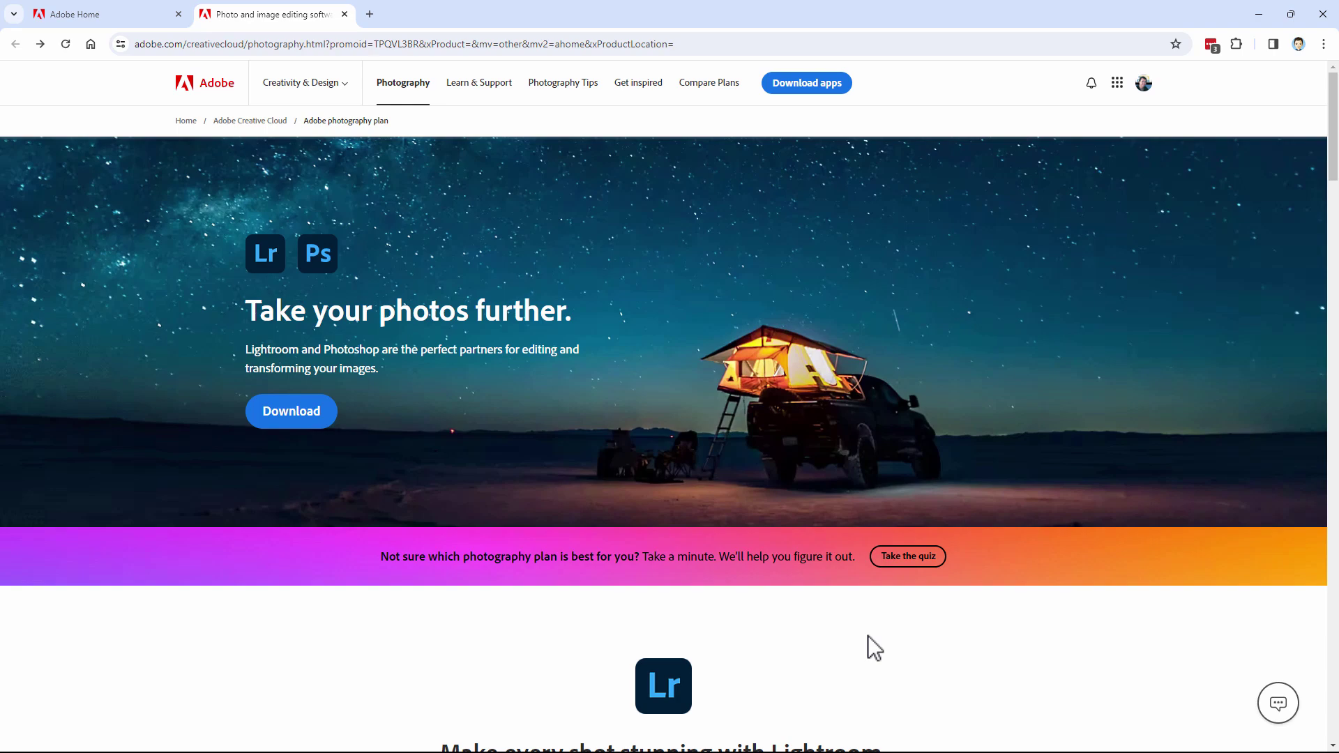
scroll(764, 516, "down", 12)
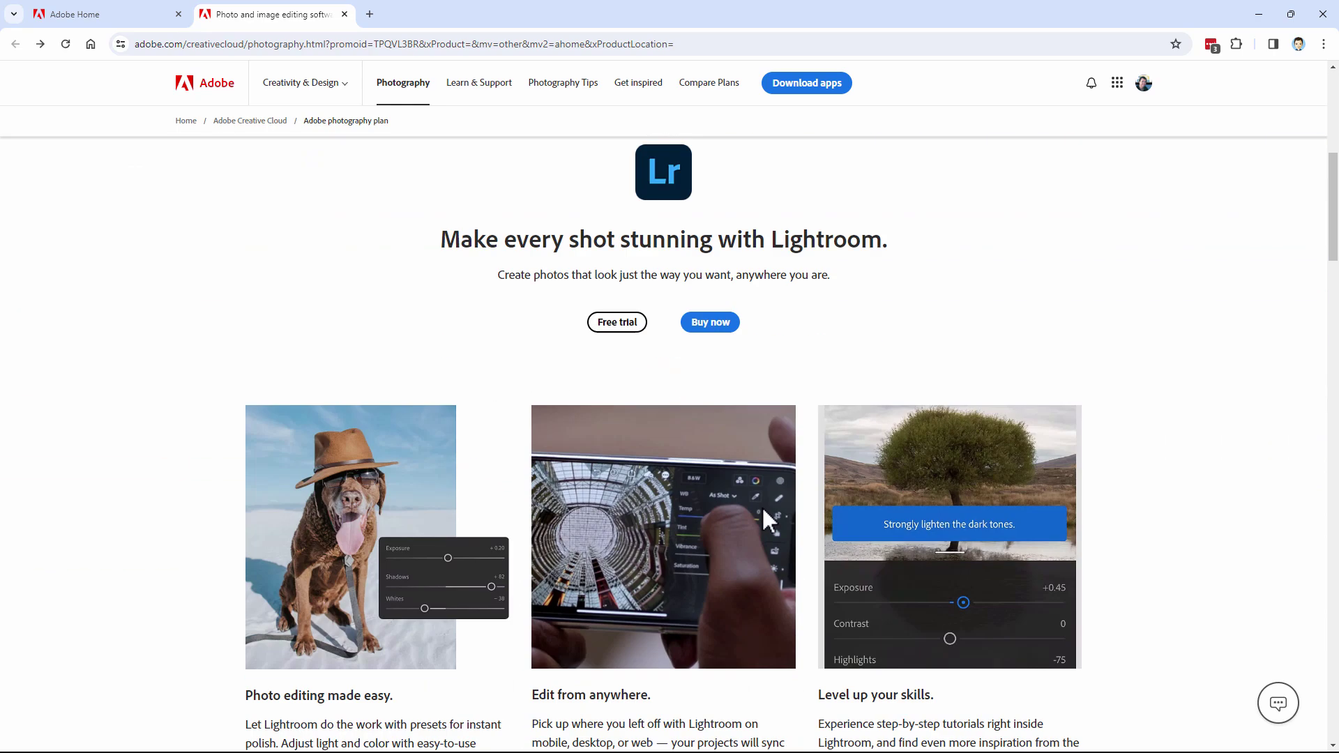
scroll(761, 517, "down", 10)
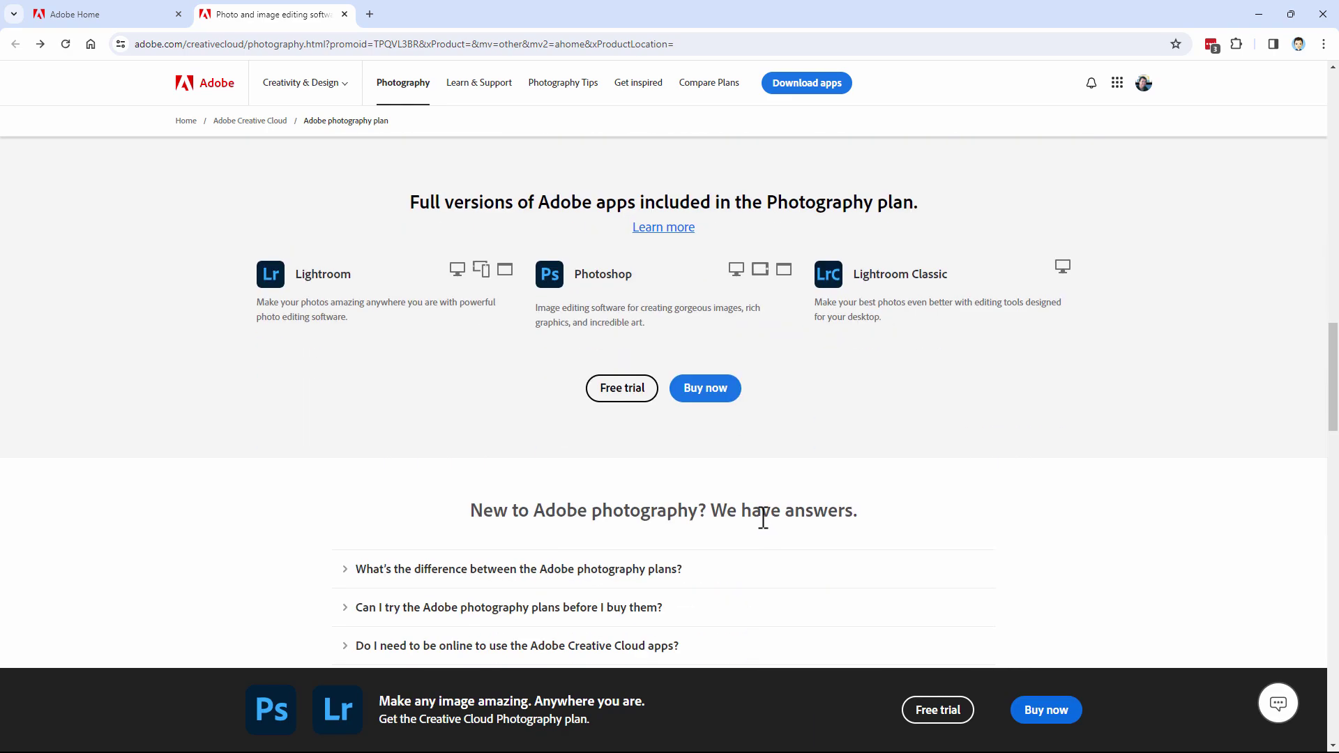
scroll(764, 516, "up", 1)
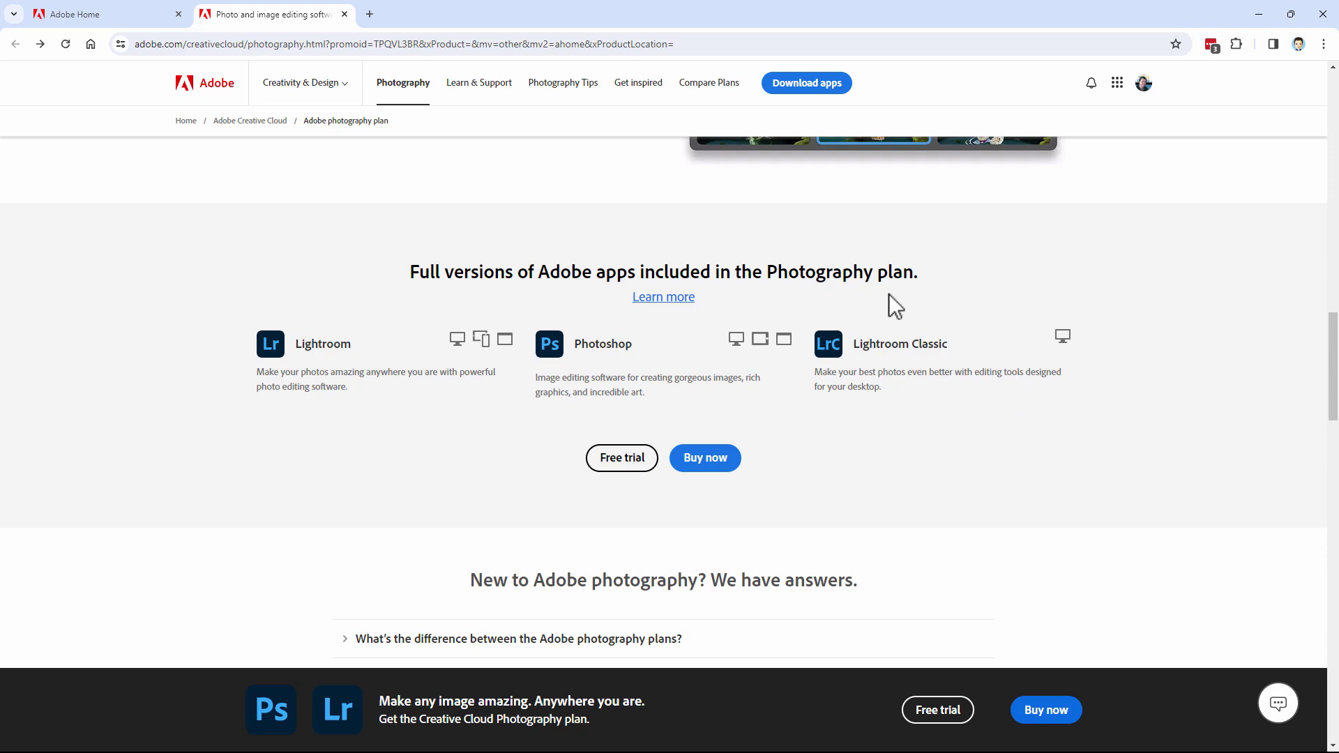
scroll(847, 462, "down", 5)
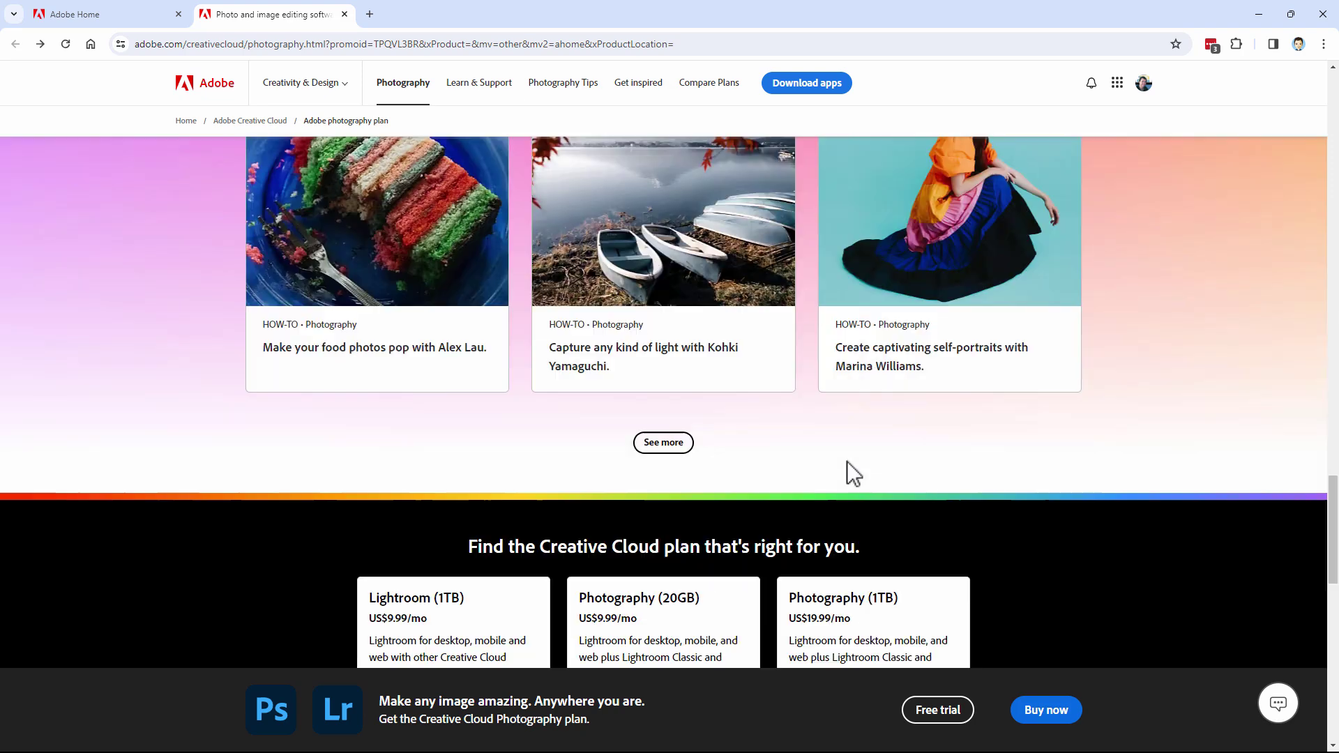
scroll(847, 462, "down", 4)
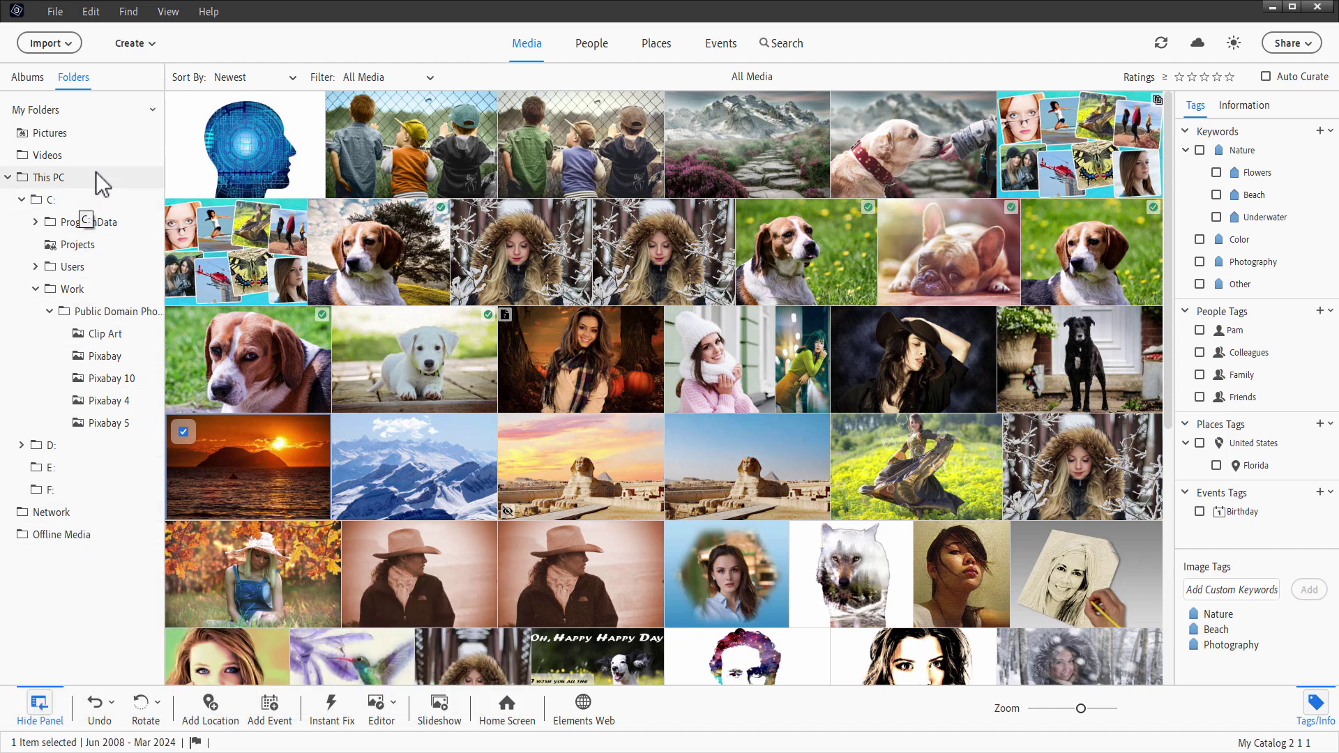
left_click(32, 78)
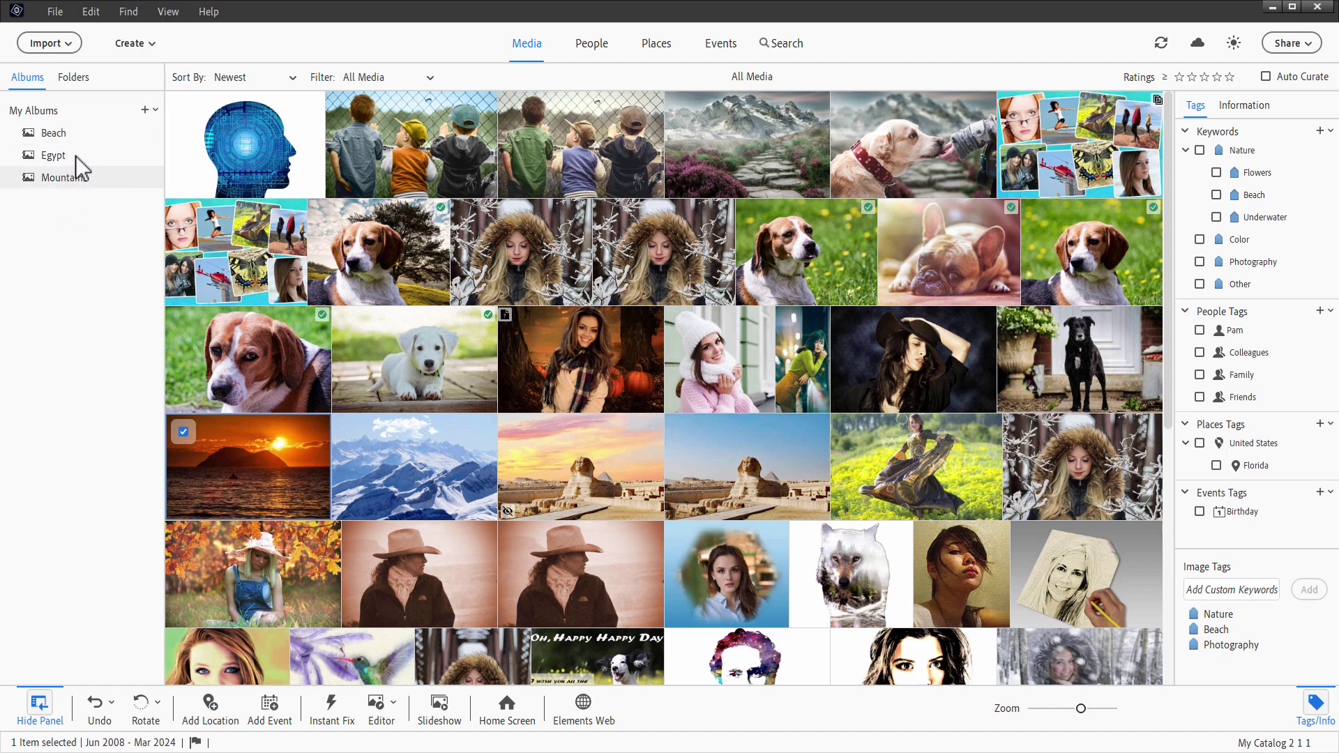
left_click(77, 78)
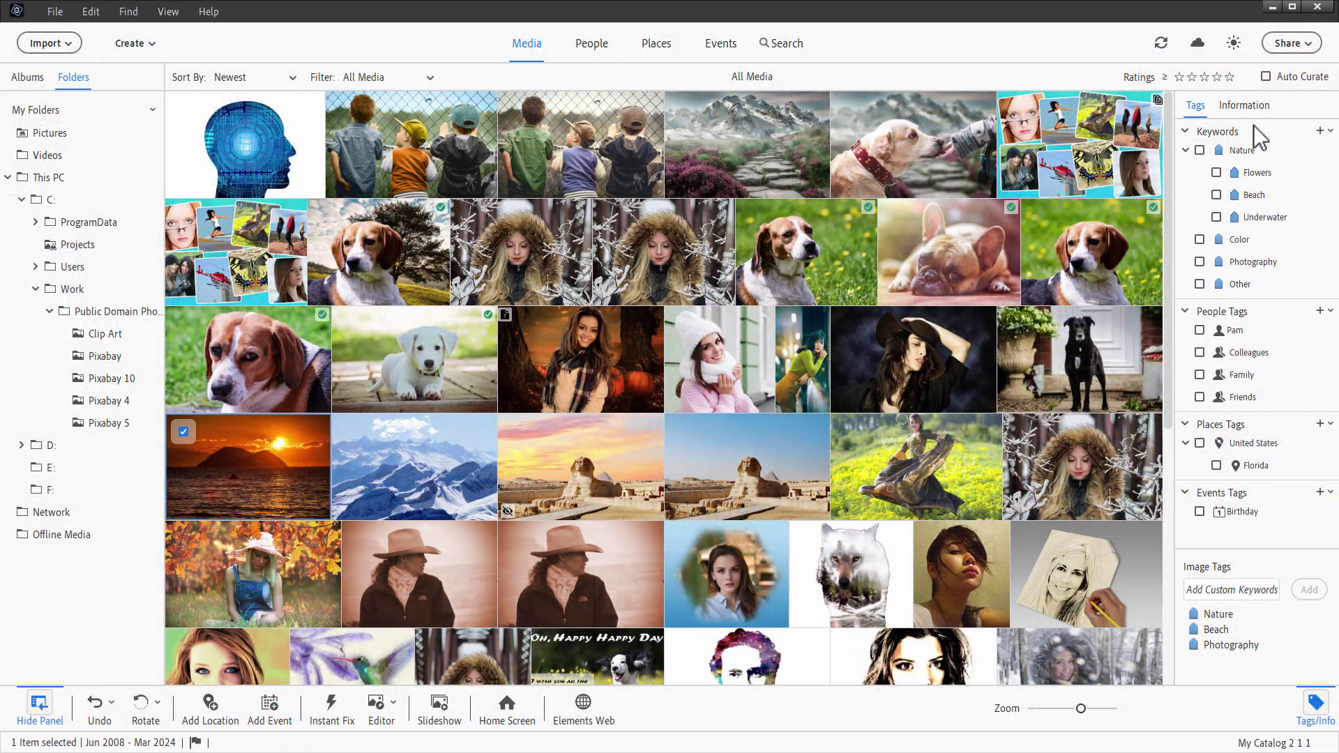
- Show file Information in the Organizer panel, visit Places, then open and dismiss Find by Details (Metadata)
left_click(1252, 108)
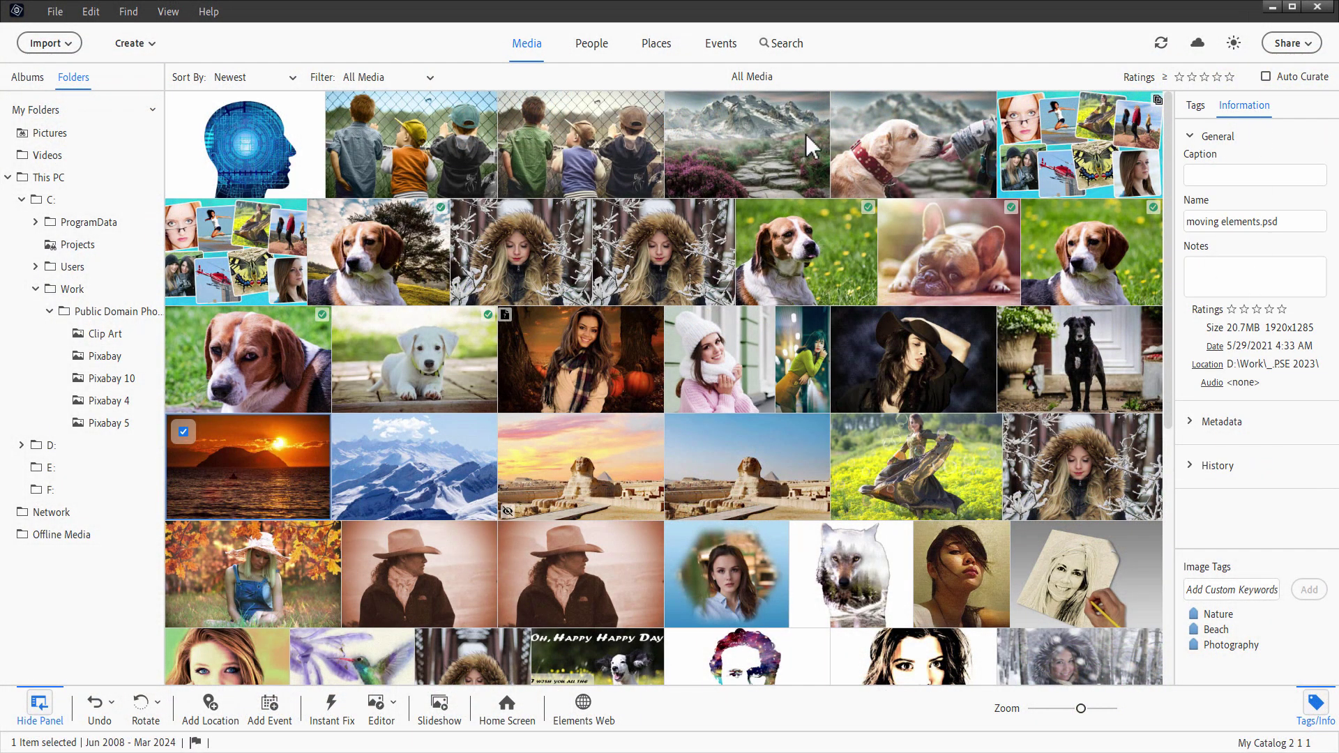
left_click(655, 48)
left_click(526, 43)
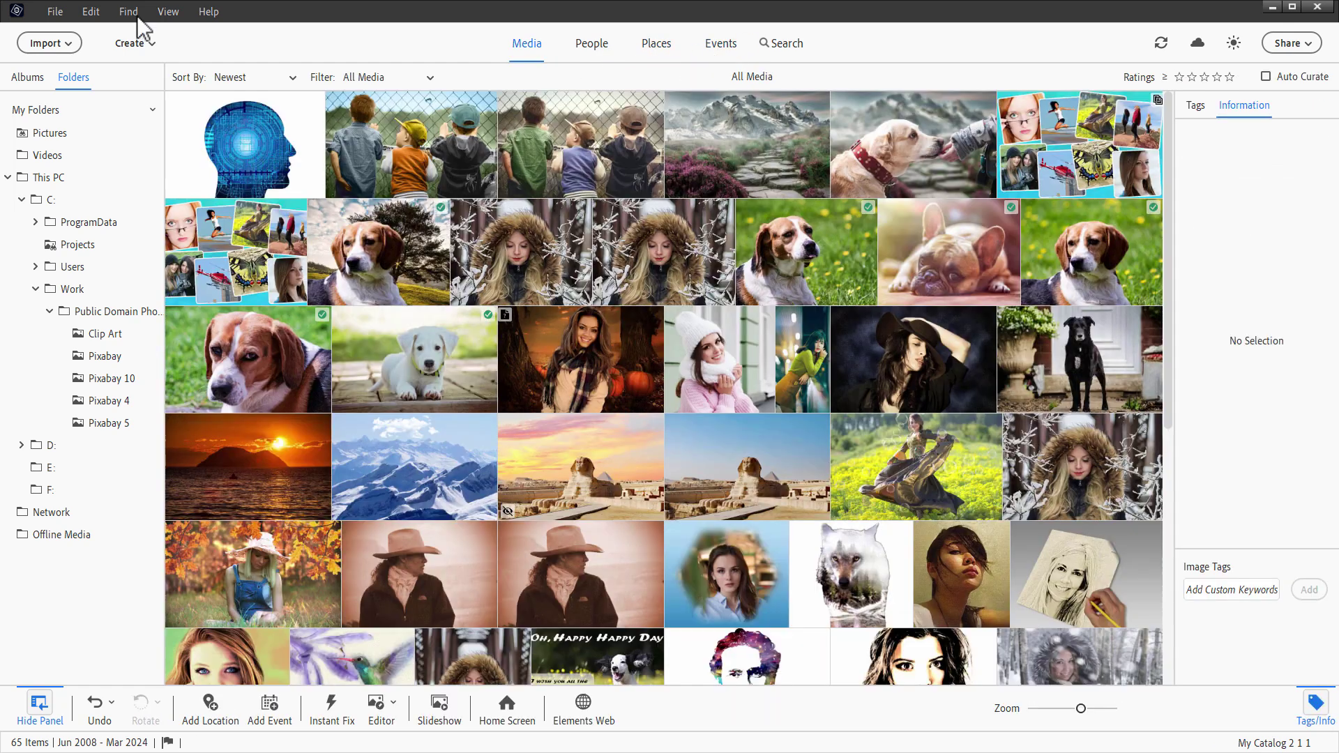
left_click(130, 11)
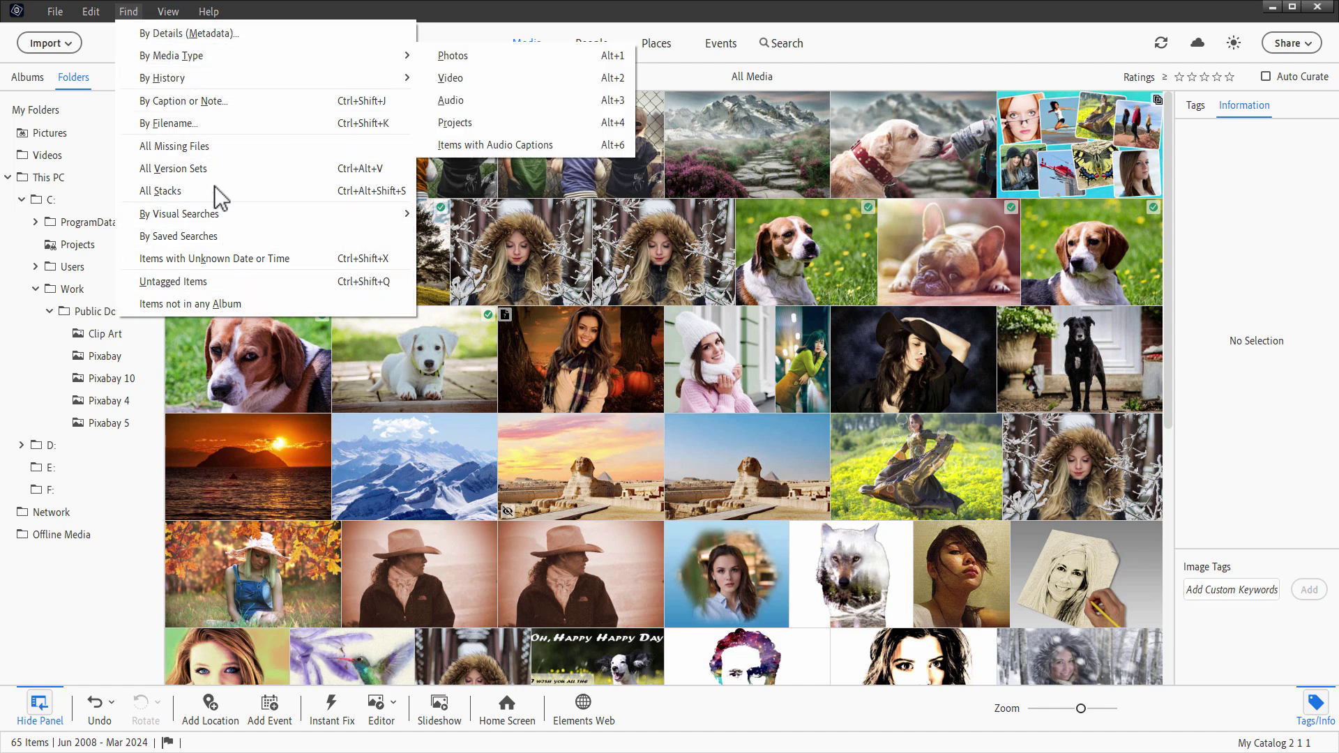
left_click(185, 34)
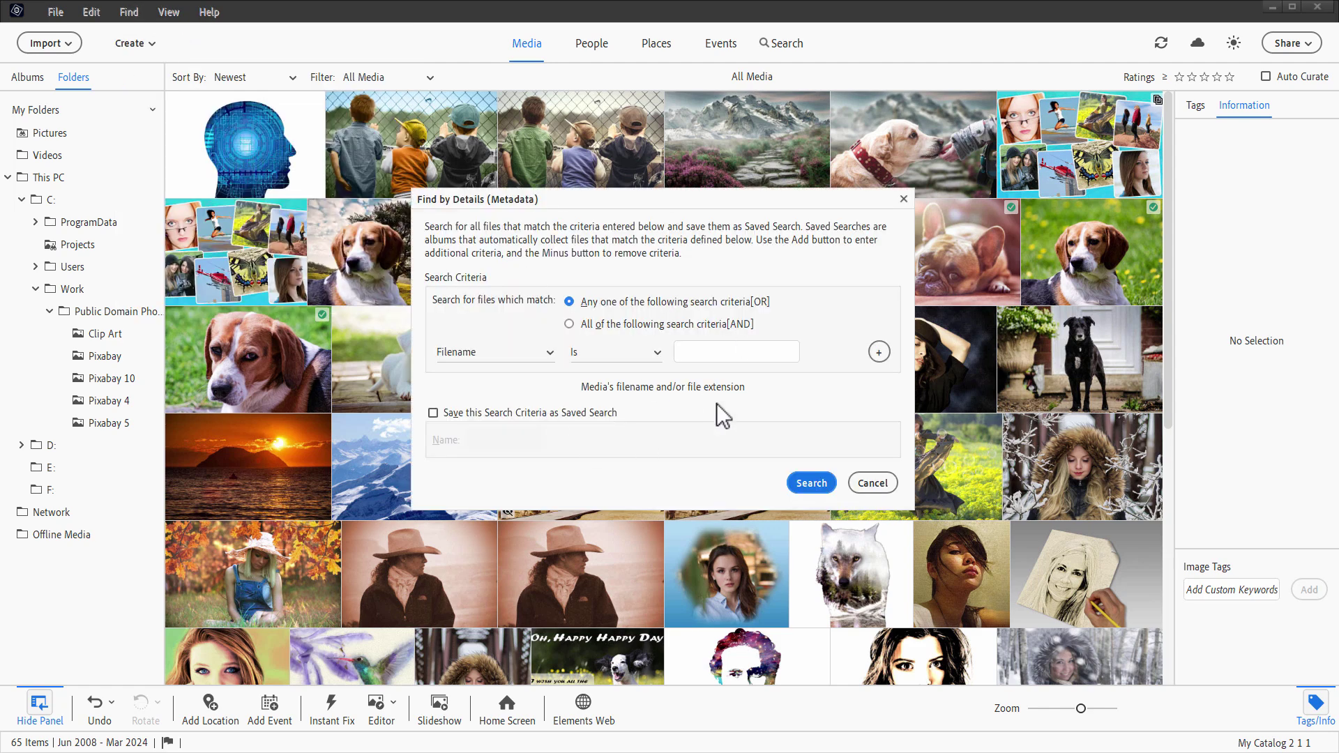
key("Escape")
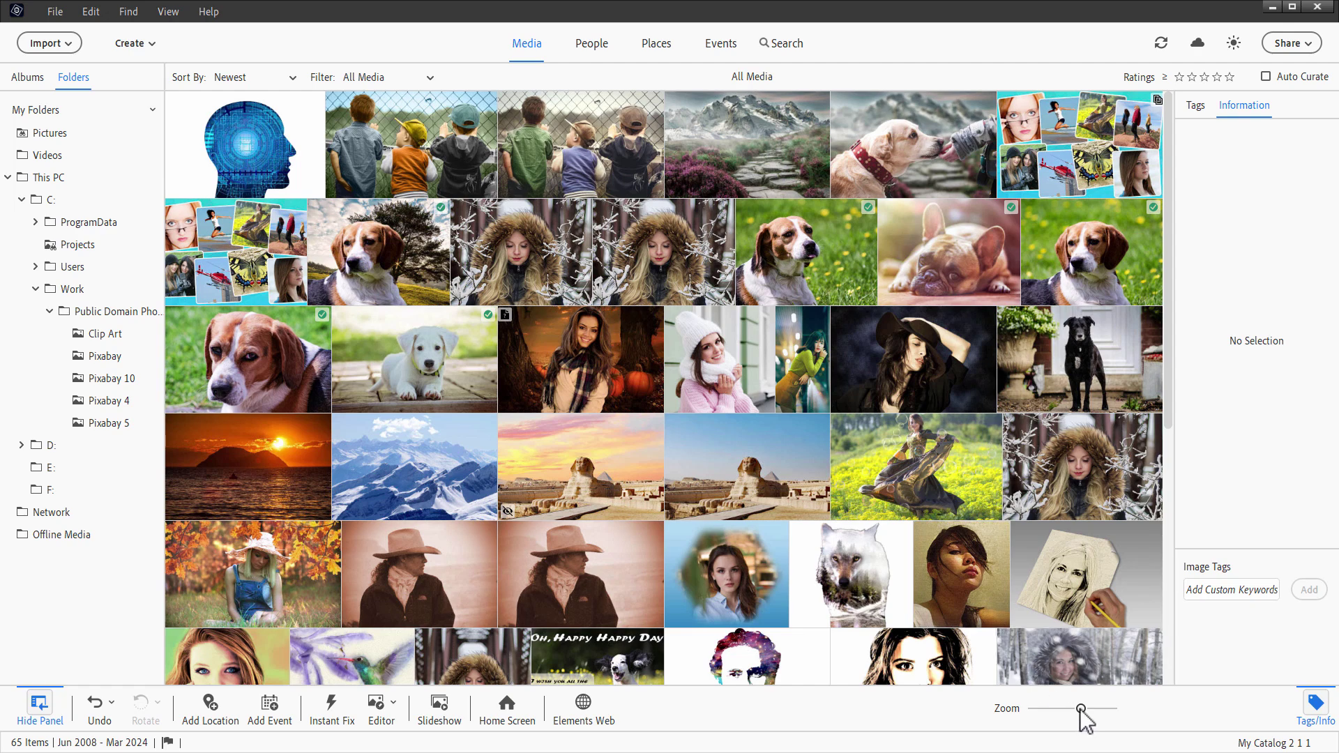
- Nudge the Zoom slider, view the pink-sky Sphinx photo alone, then return to the Grid
mouse_move(1082, 713)
left_mouse_down()
mouse_move(1067, 718)
mouse_move(1080, 711)
left_mouse_up()
double_click(600, 450)
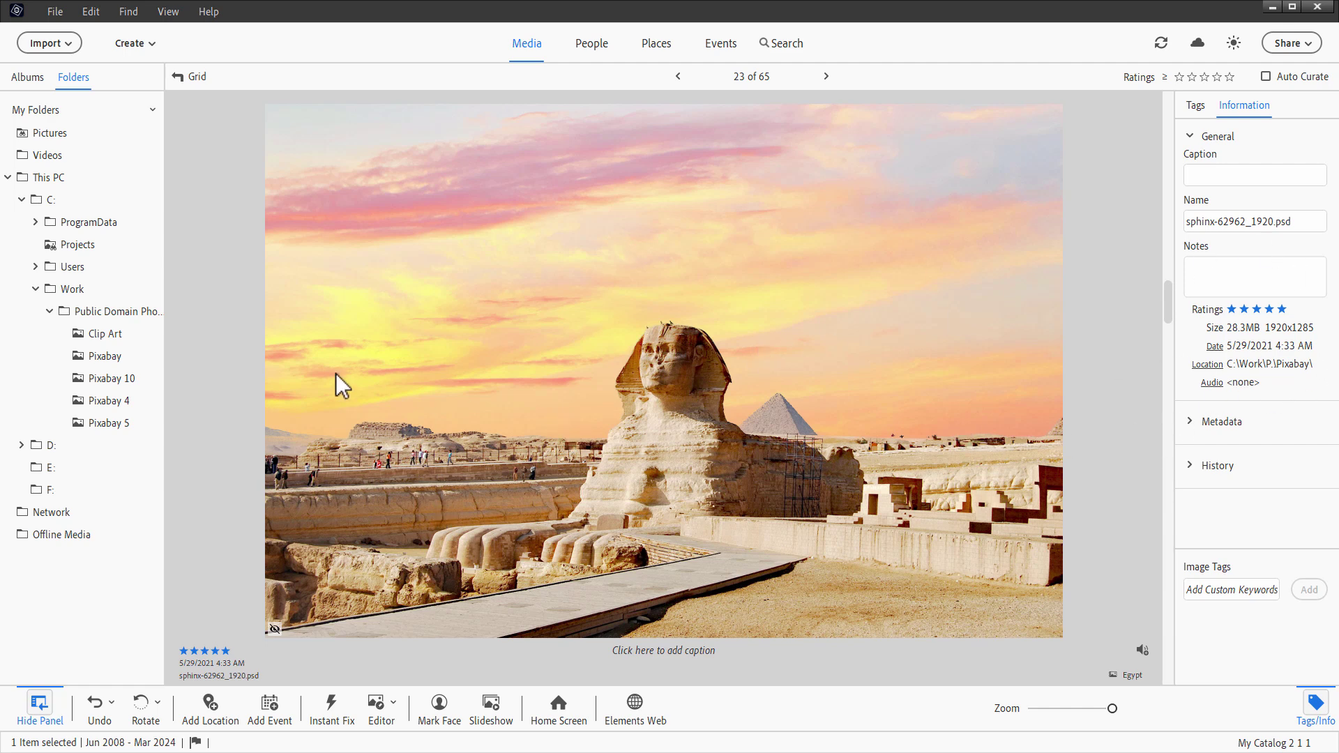
left_click(183, 78)
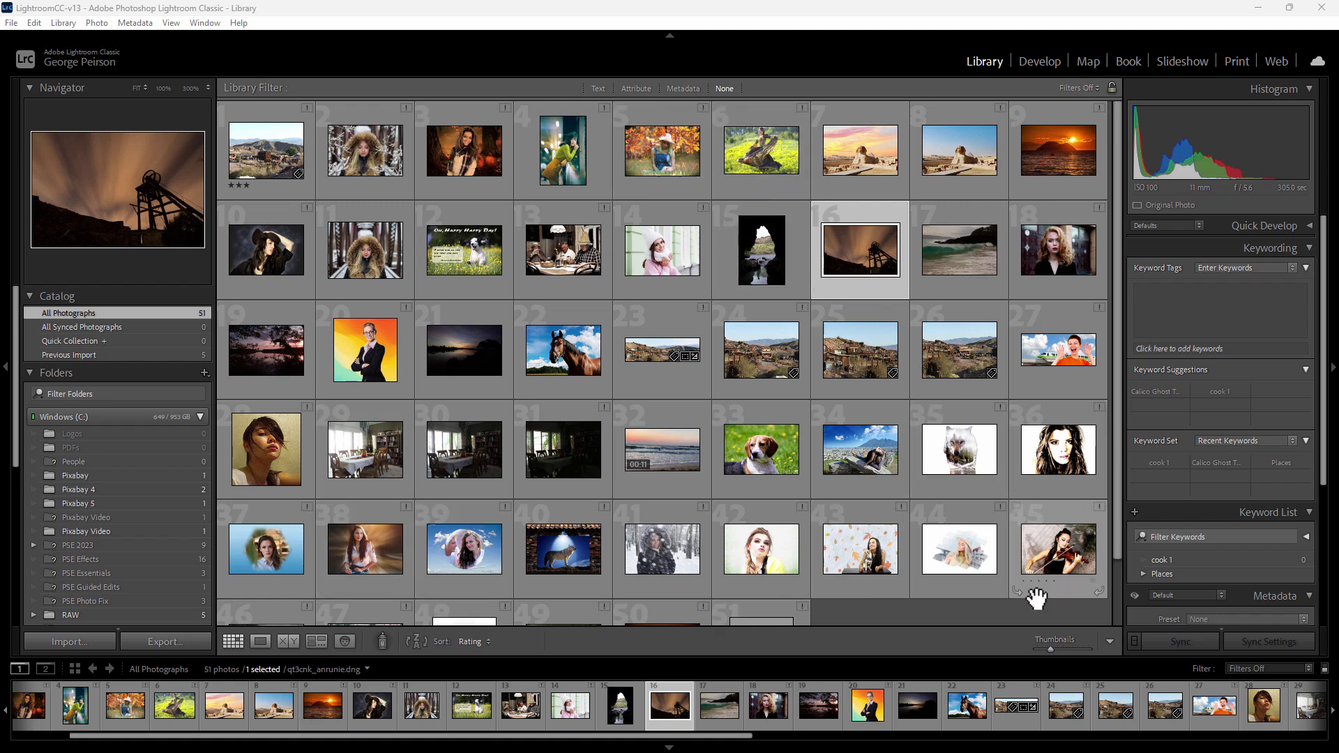
- Enlarge the Library grid thumbnails, then review the Loupe View and Grid View display options without changes
left_click_drag(1053, 647, 1049, 646)
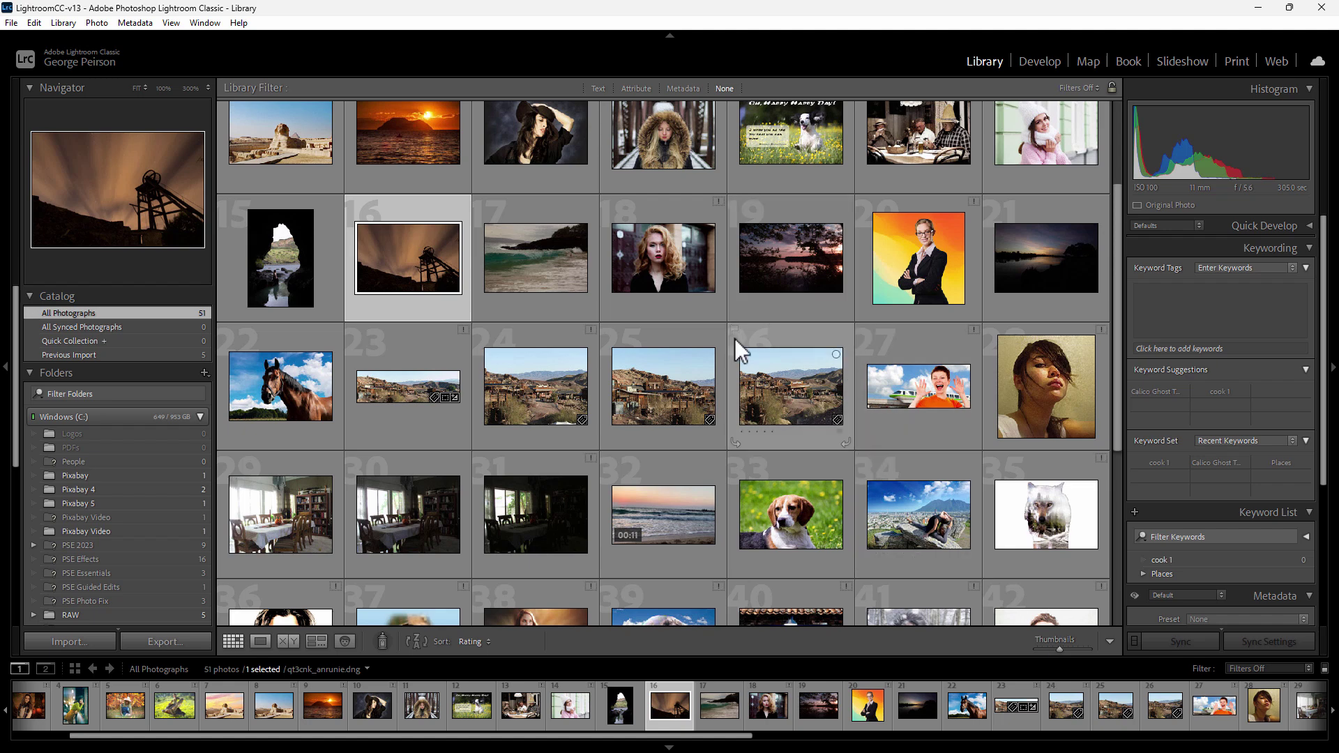
right_click(780, 335)
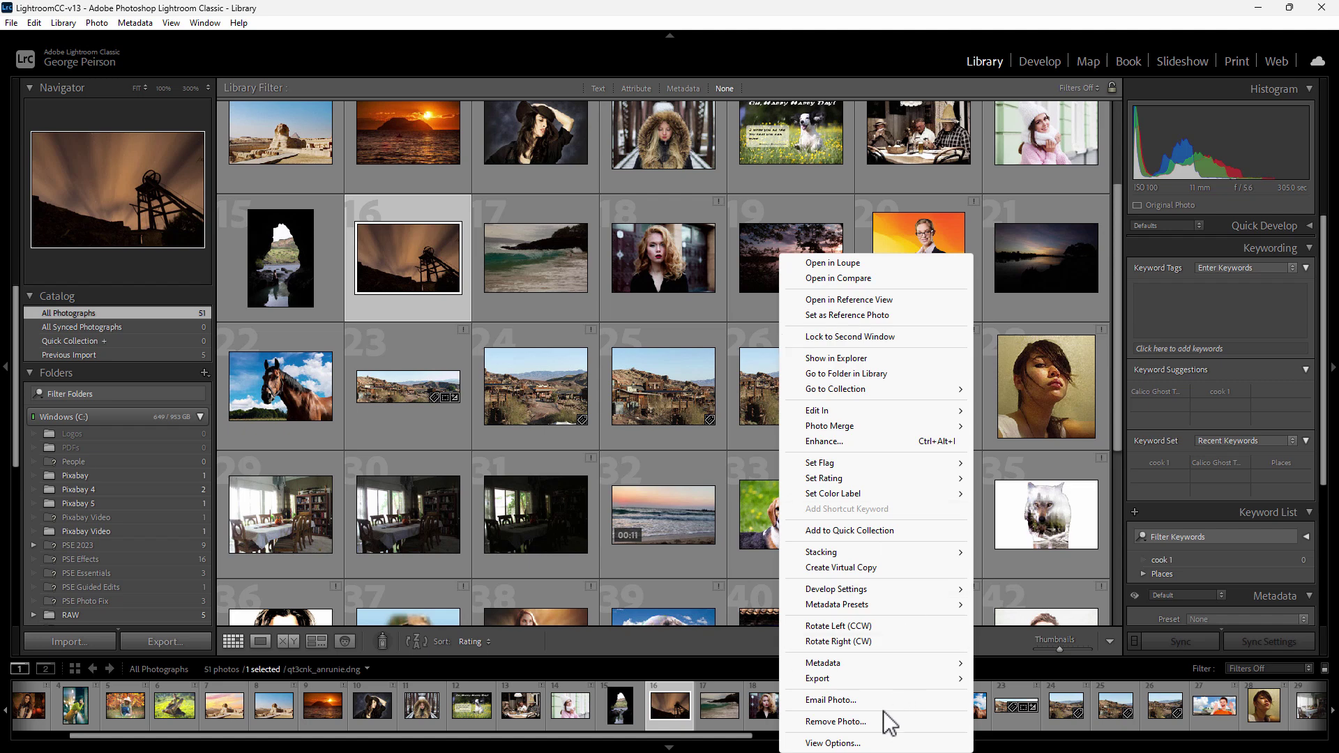
left_click(866, 741)
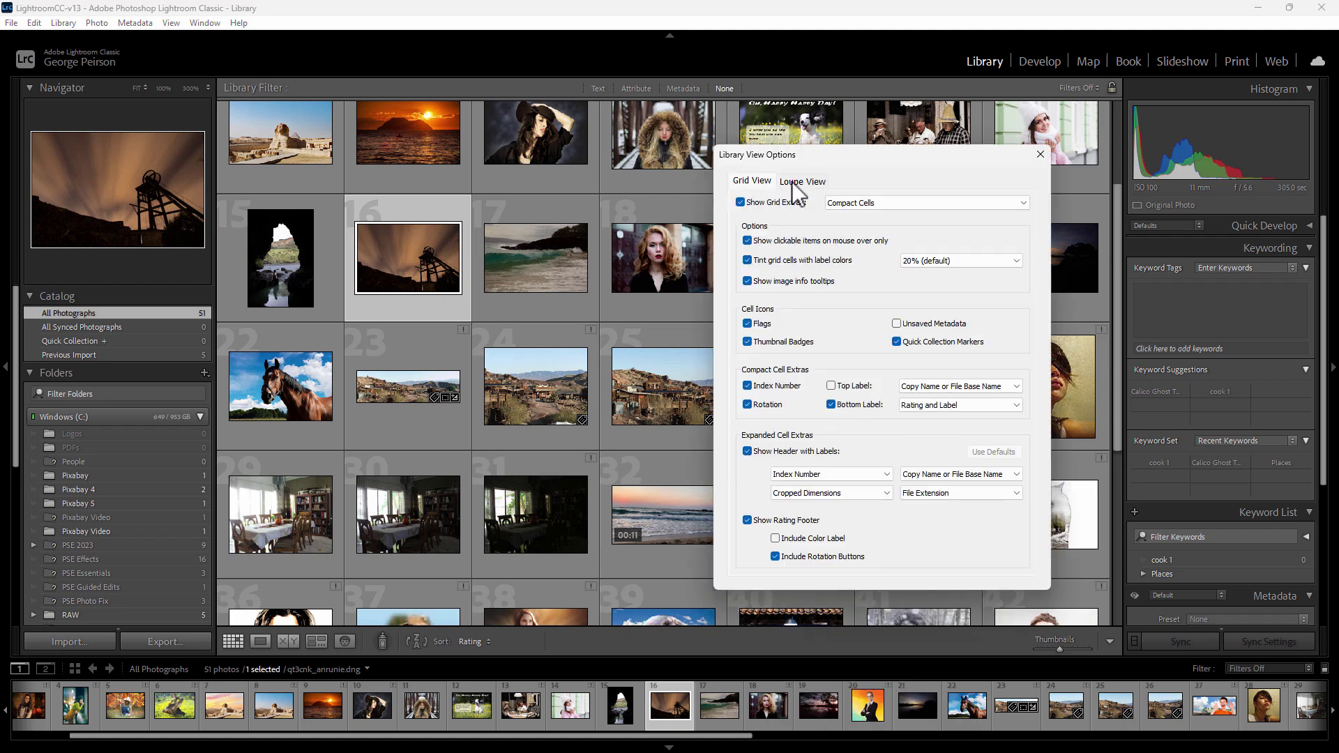
left_click(798, 184)
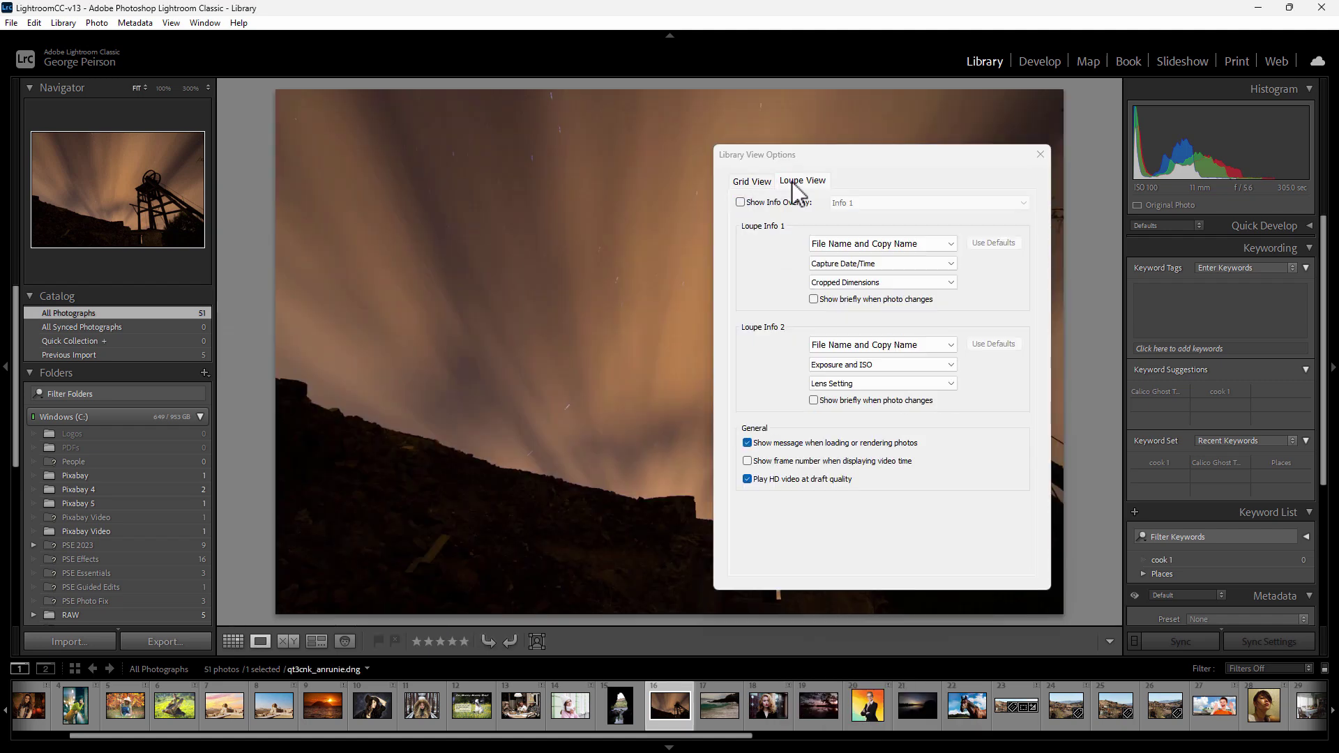
left_click(752, 182)
key("Escape")
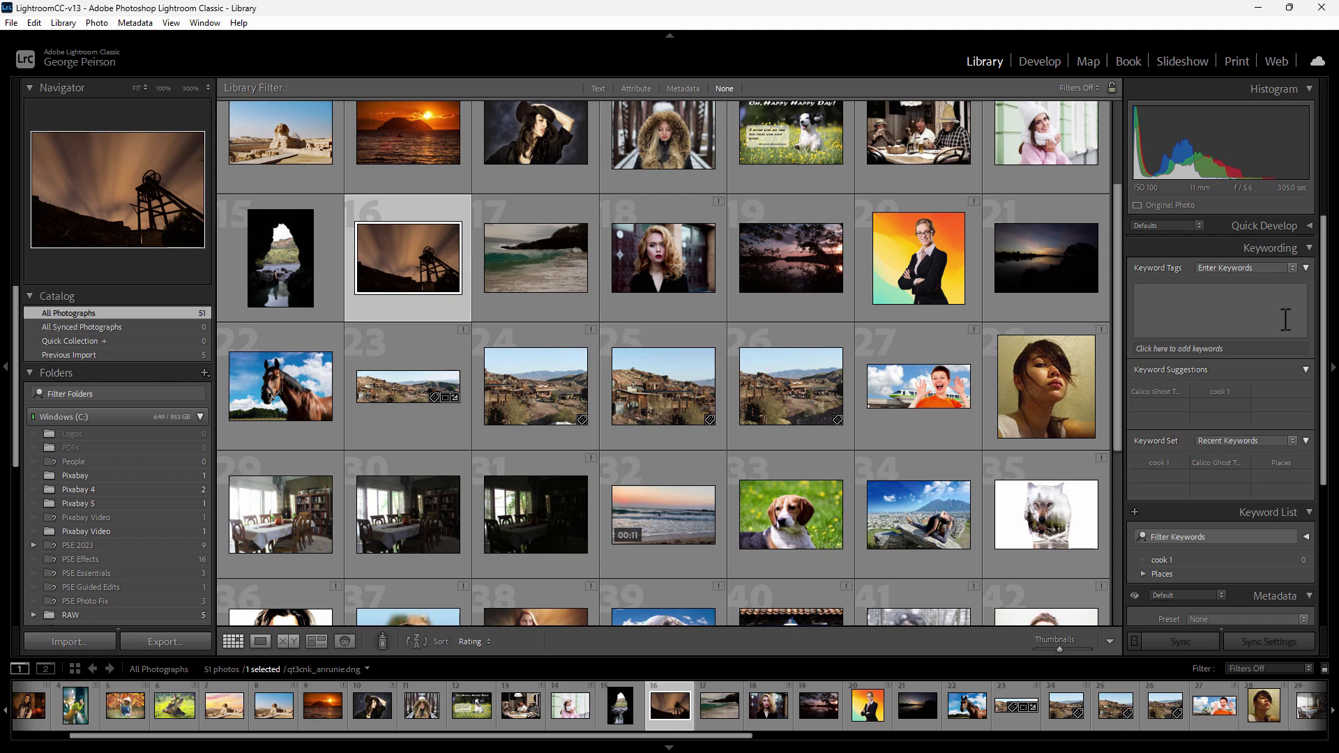
- Scroll the Lightroom Library grid down and back up
scroll(1109, 418, "down", 3)
scroll(1111, 334, "up", 5)
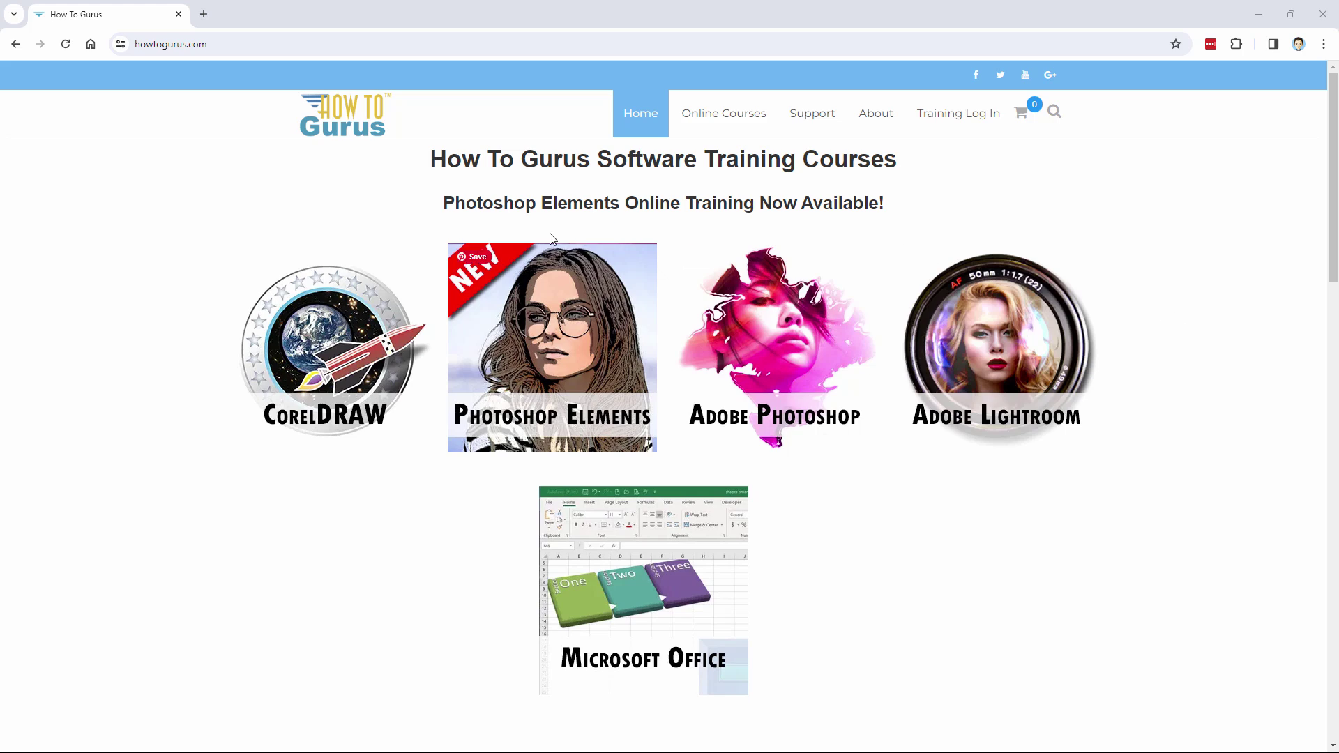
left_click(289, 46)
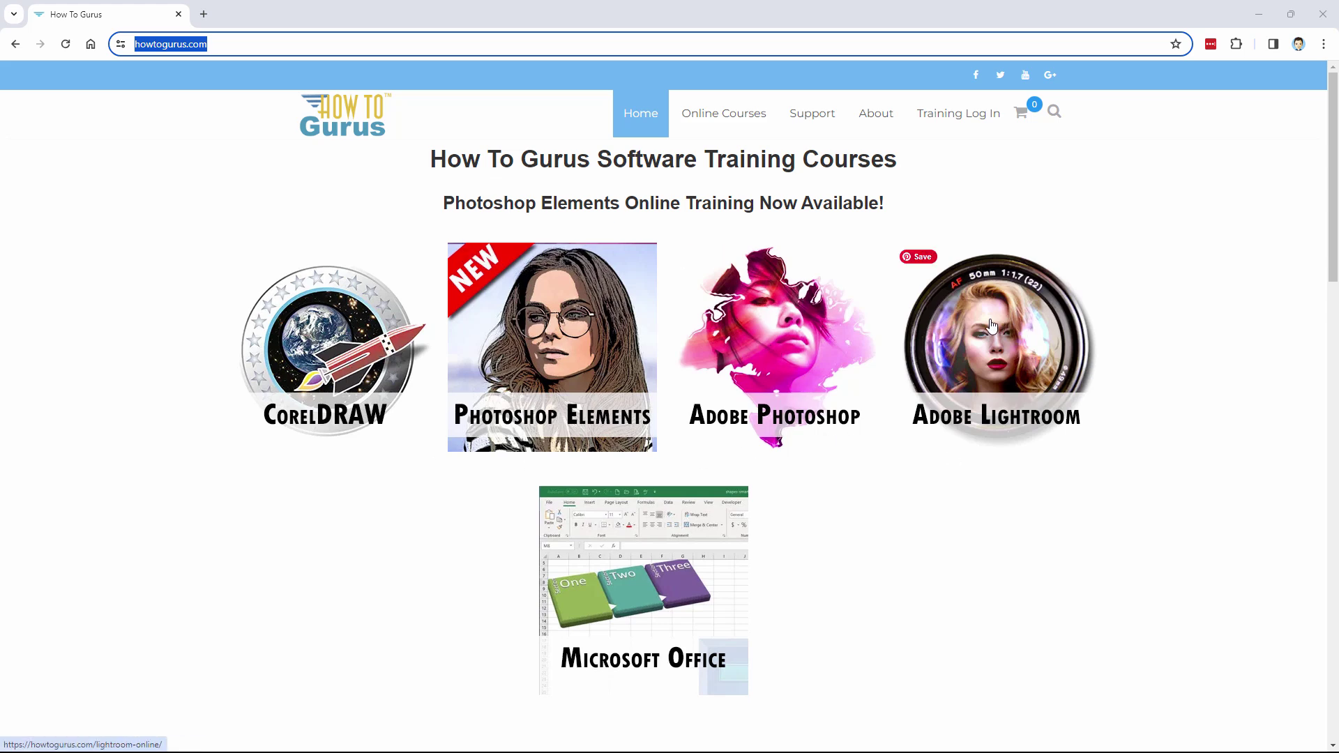
mouse_move(726, 119)
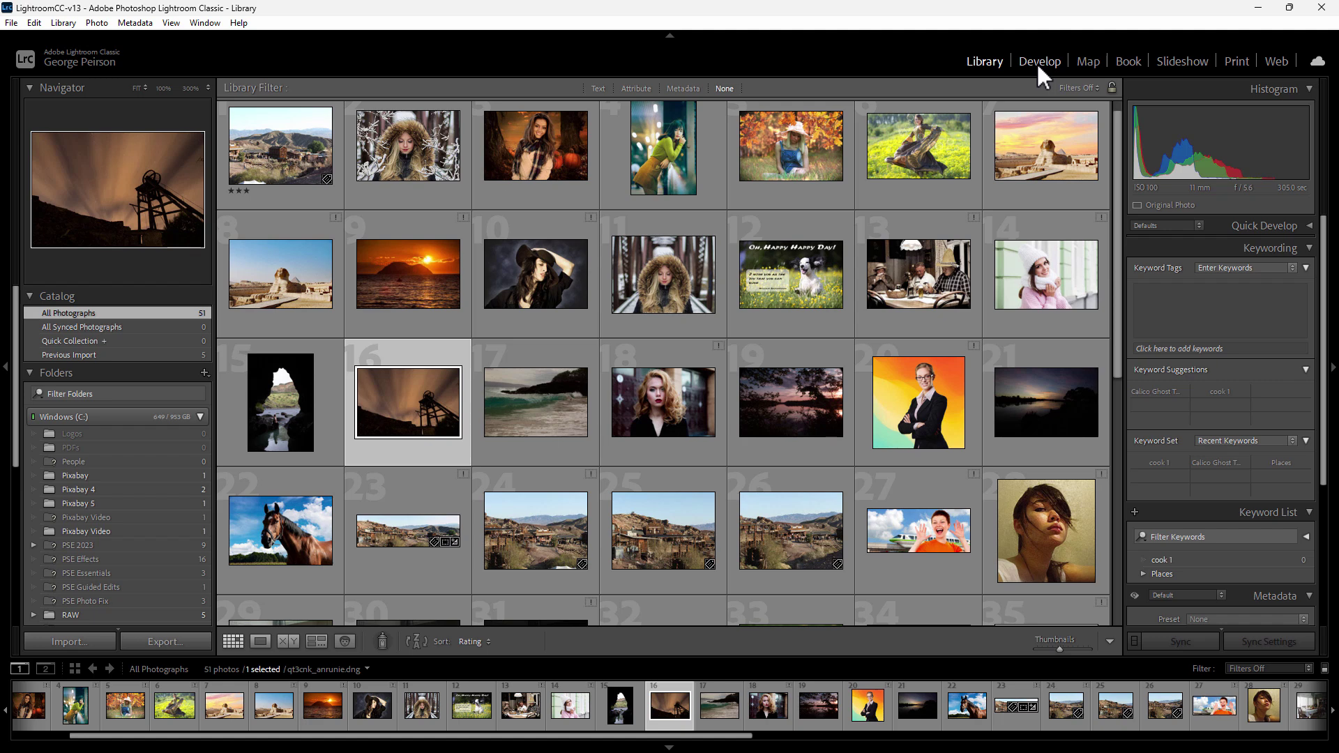
- Select sphinx-62962_1920.psd and open it in the Develop module
left_click(1029, 156)
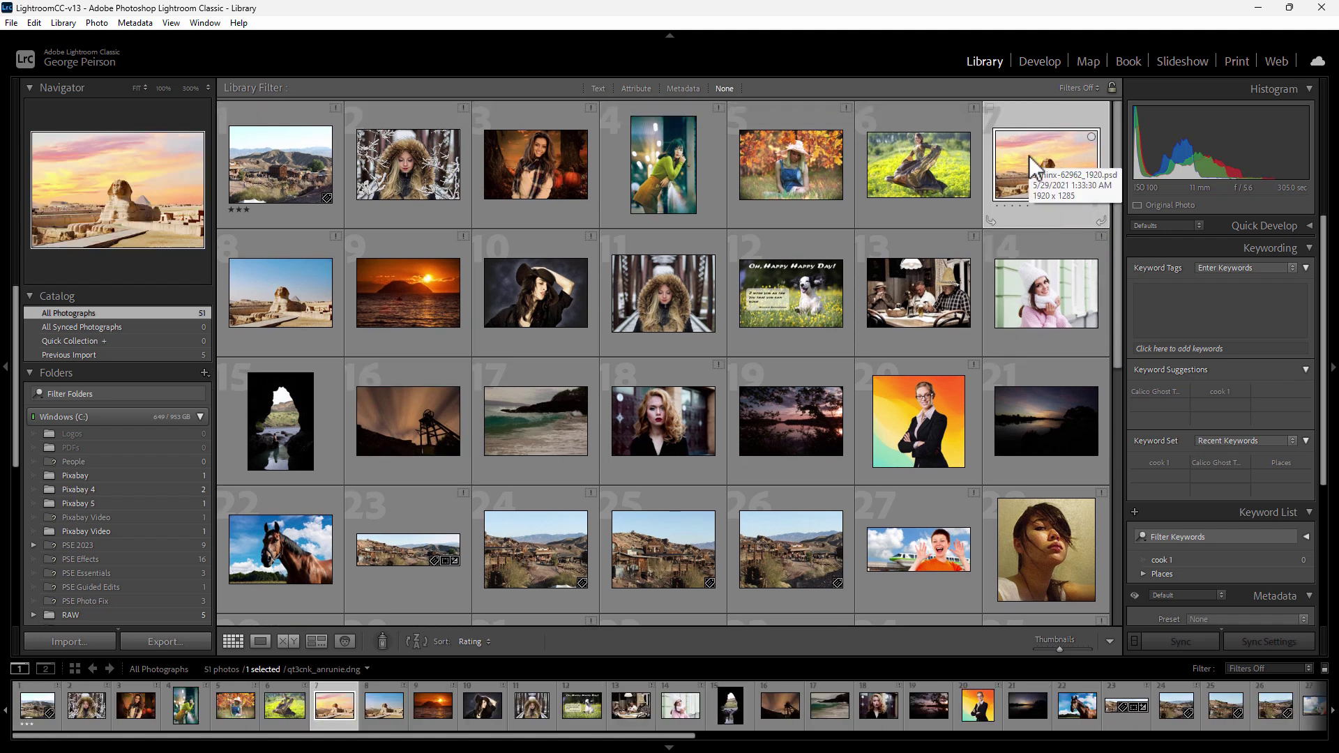
left_click(1038, 60)
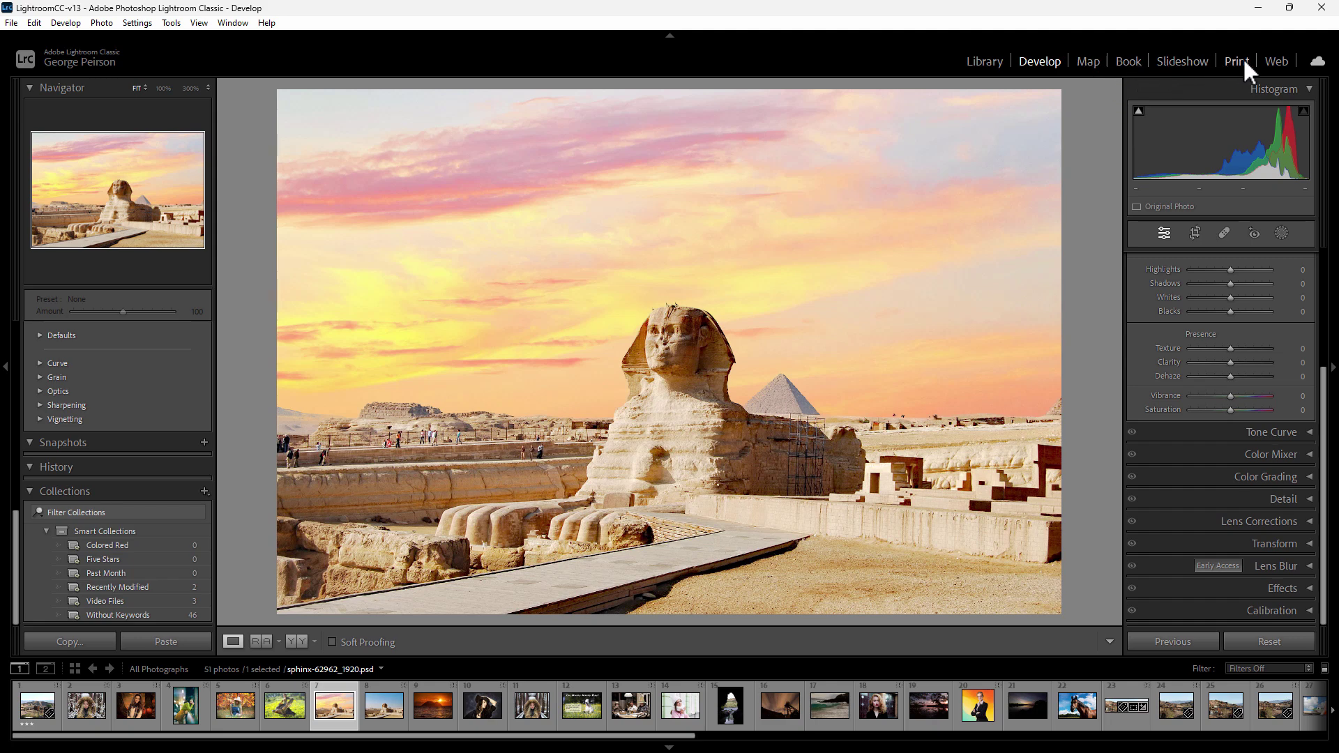
- Visit the Map module, then open the Standard Landscape 10 x 8 Blurb photo book
left_click(1089, 61)
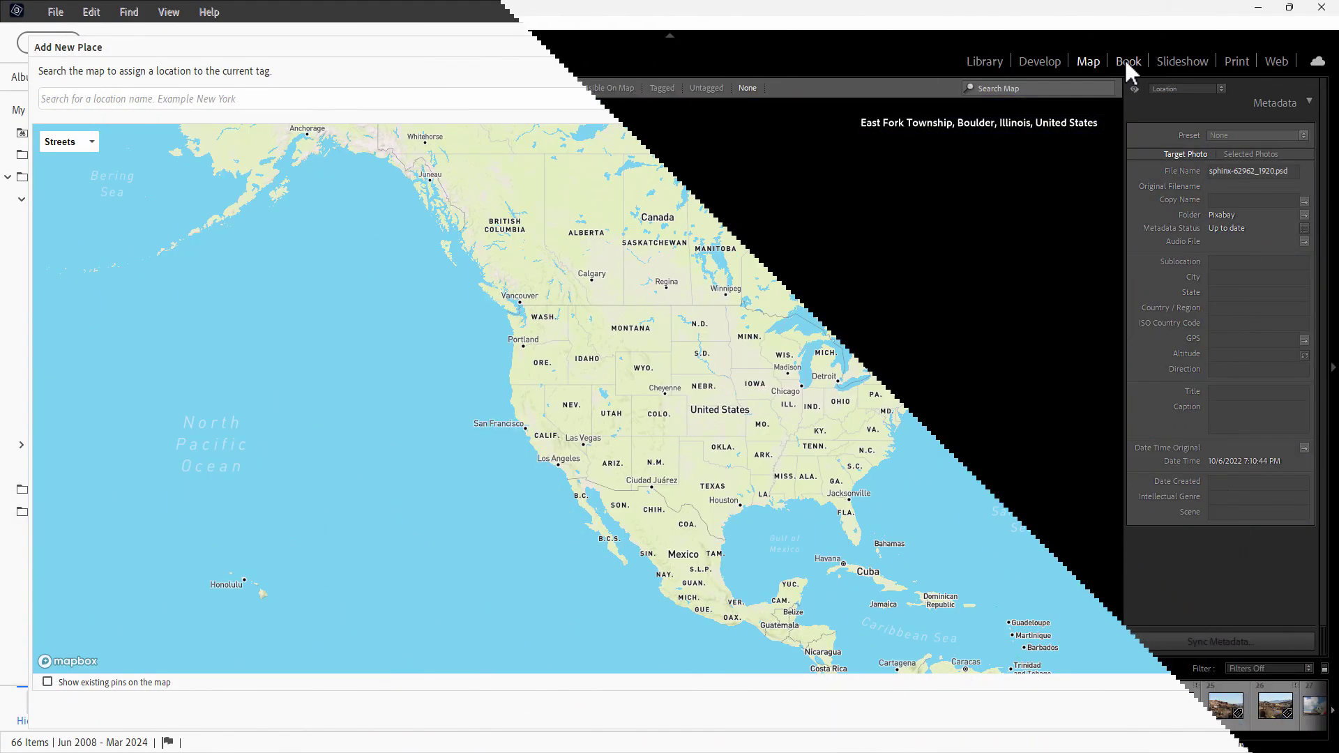
left_click(1126, 60)
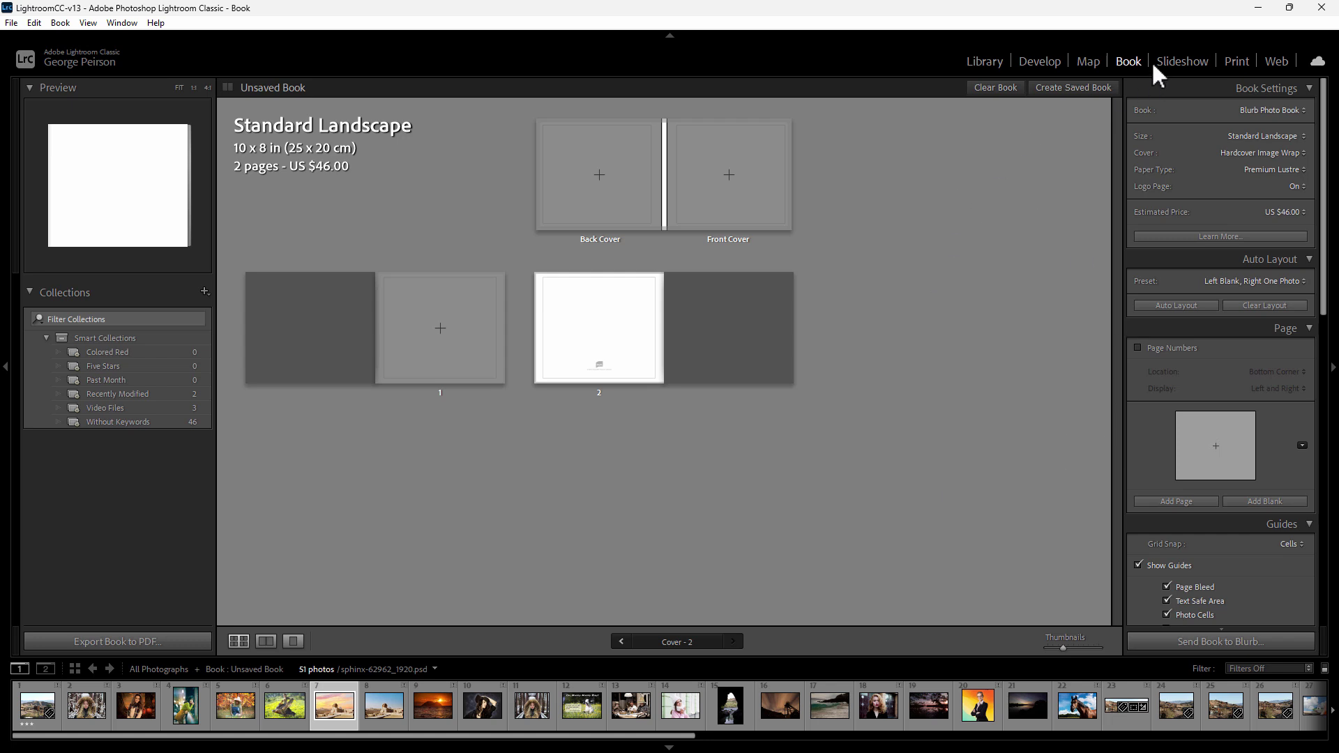
- Switch to the Slideshow module previewing the Sphinx photo as slide 7 of 51
left_click(1184, 58)
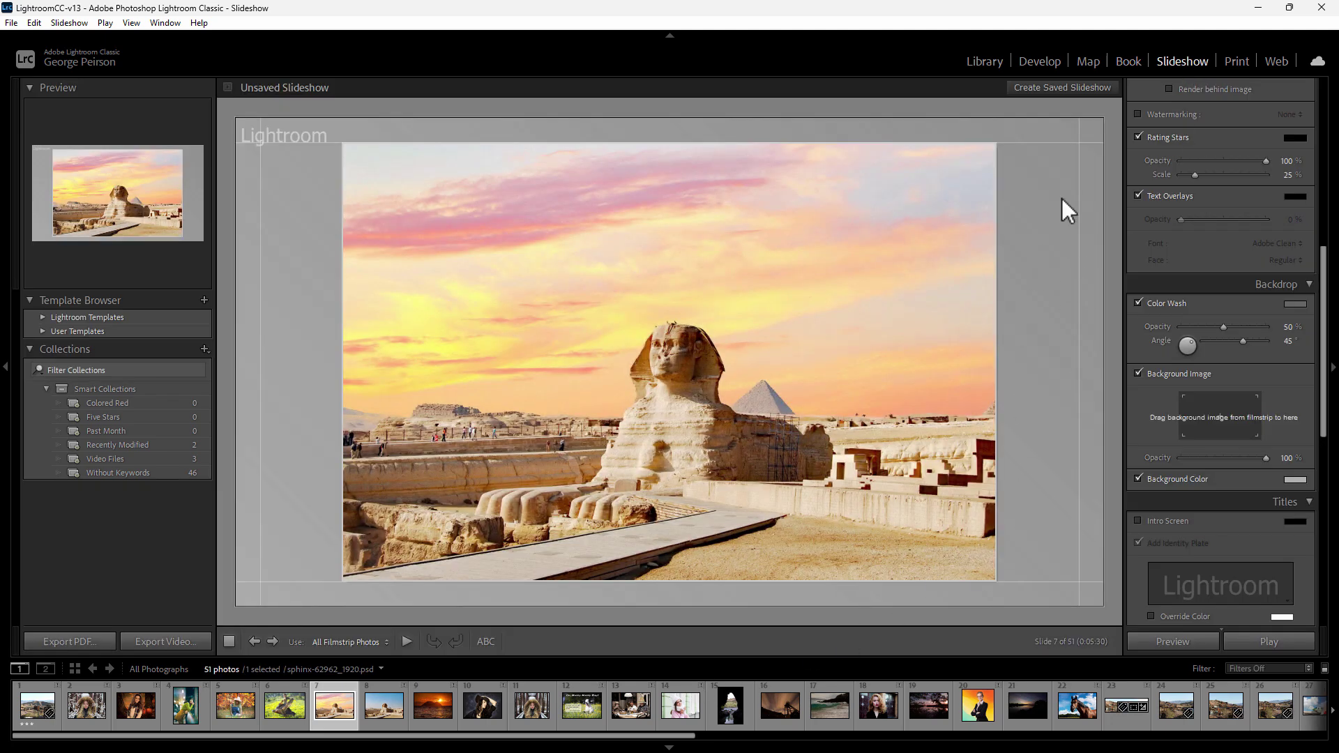
- Play a preview of the slideshow built from the Slideshow collection
left_click(405, 640)
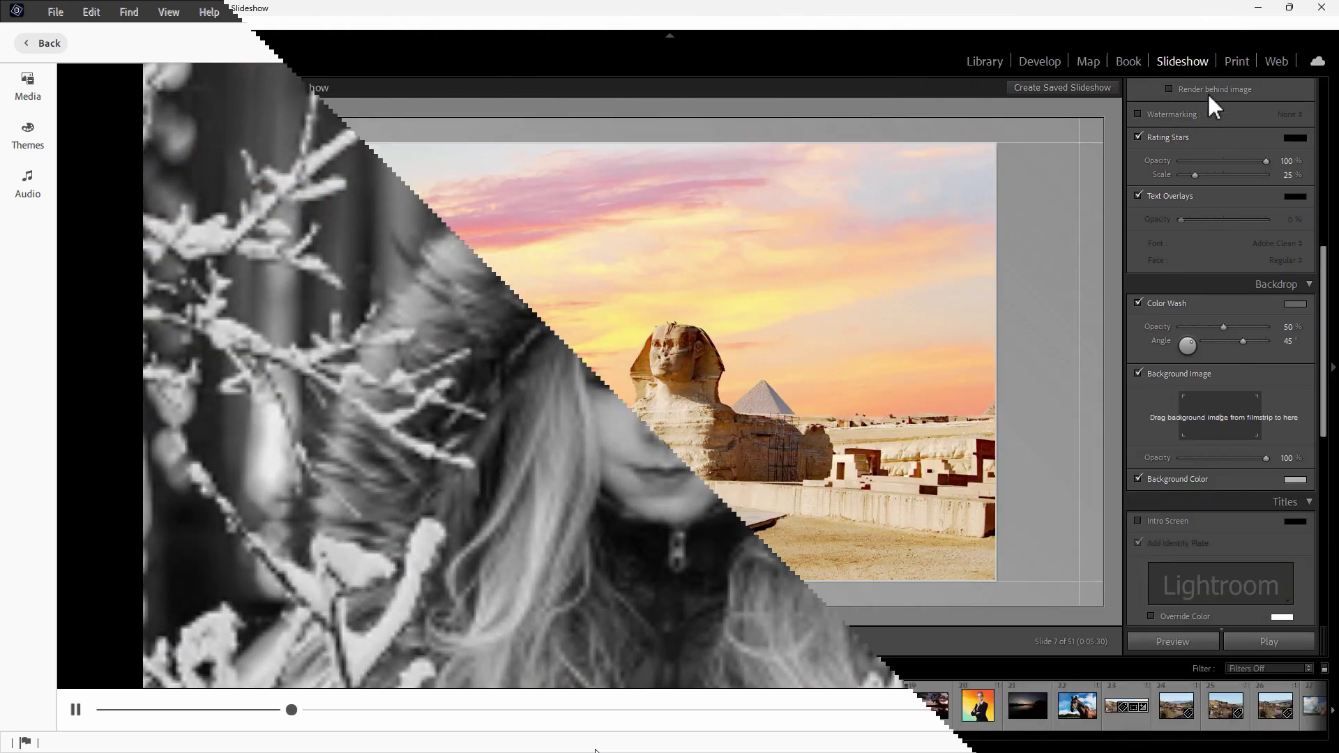
- Open the Print module with the Sphinx laid out on a Letter-size page
left_click(1229, 62)
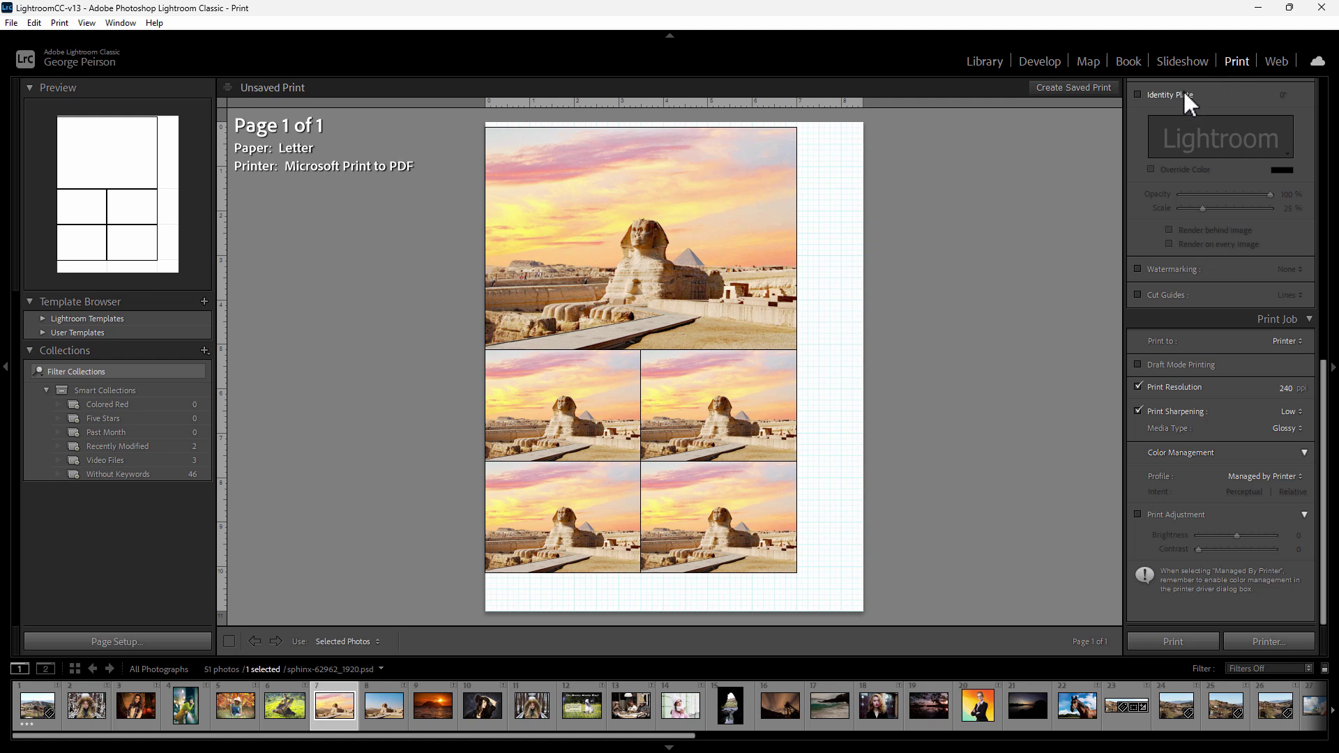
- Switch to the Web module to preview the photos as a Classic Gallery grid
left_click(1275, 61)
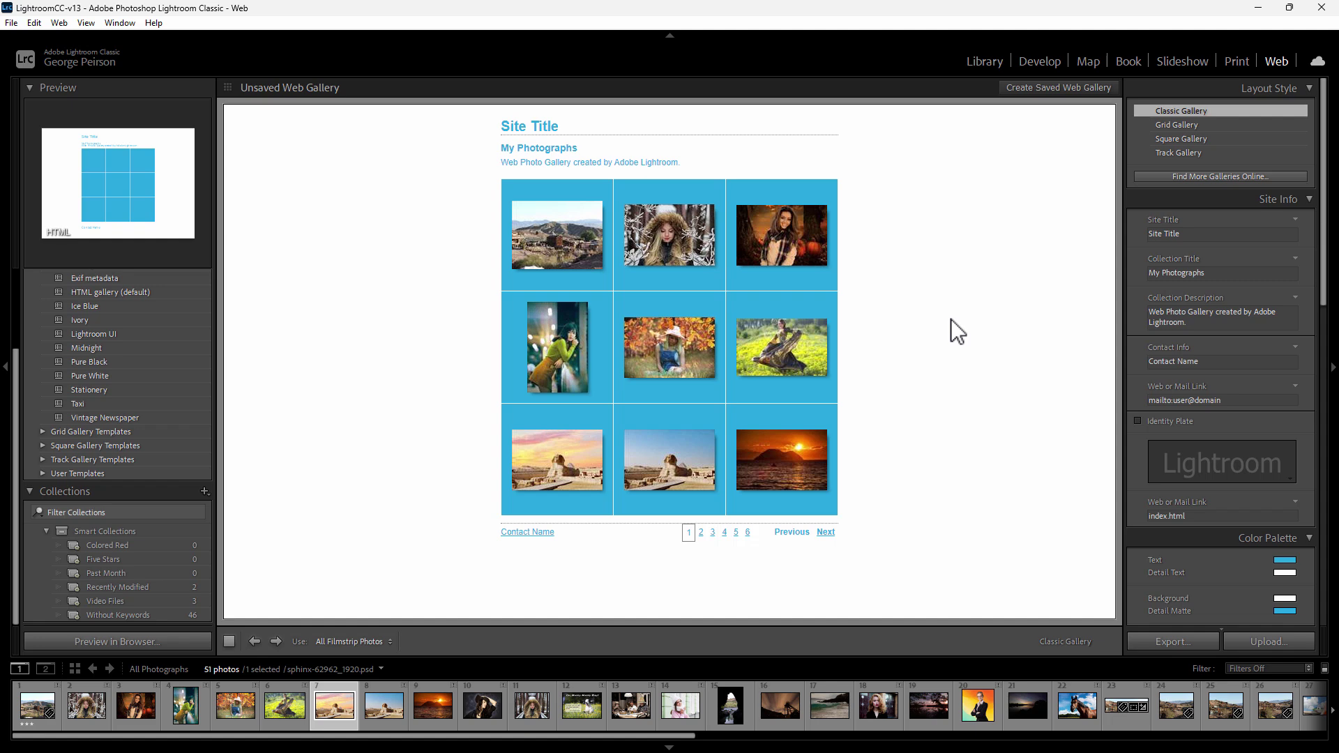
- Return to Develop with the Sphinx photo and bring the Basic panel into view
left_click(1022, 64)
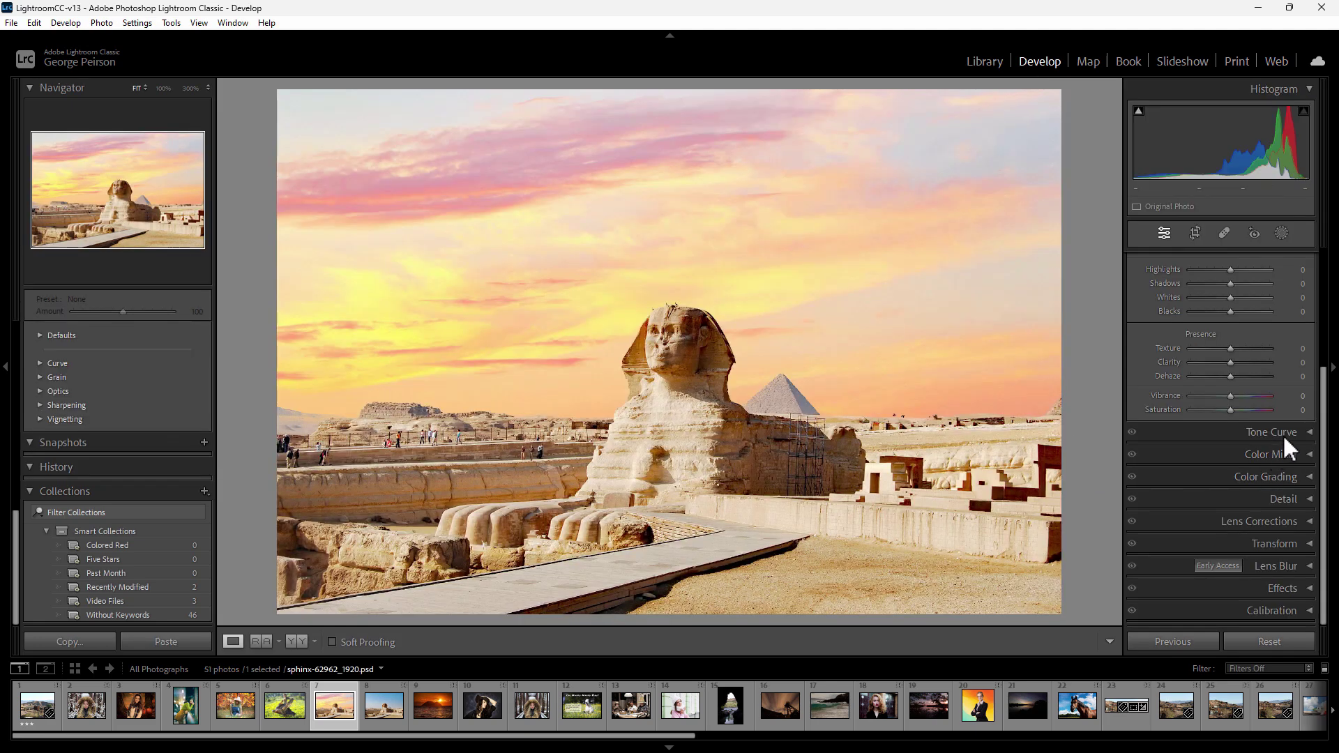
scroll(1288, 438, "up", 3)
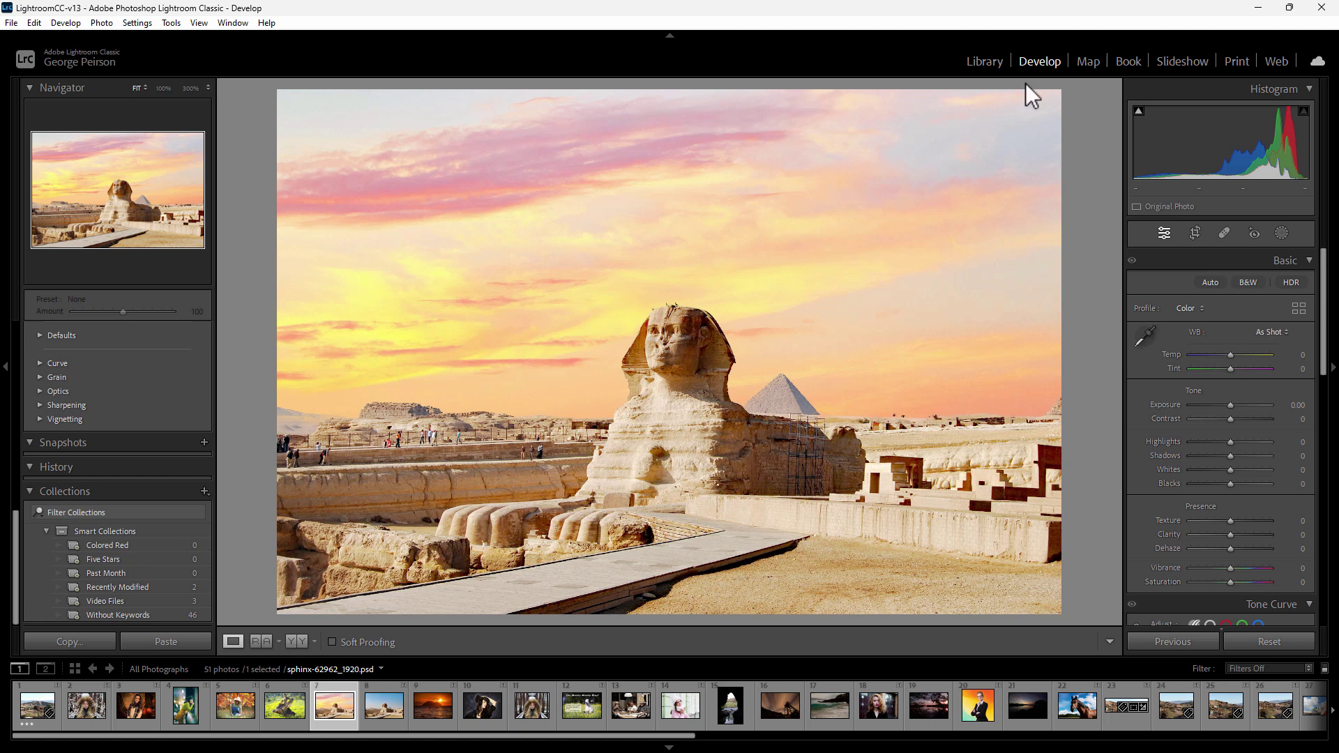
- Bring the Elements Organizer forward and send the sphinx photo to the Editor
left_click(1258, 7)
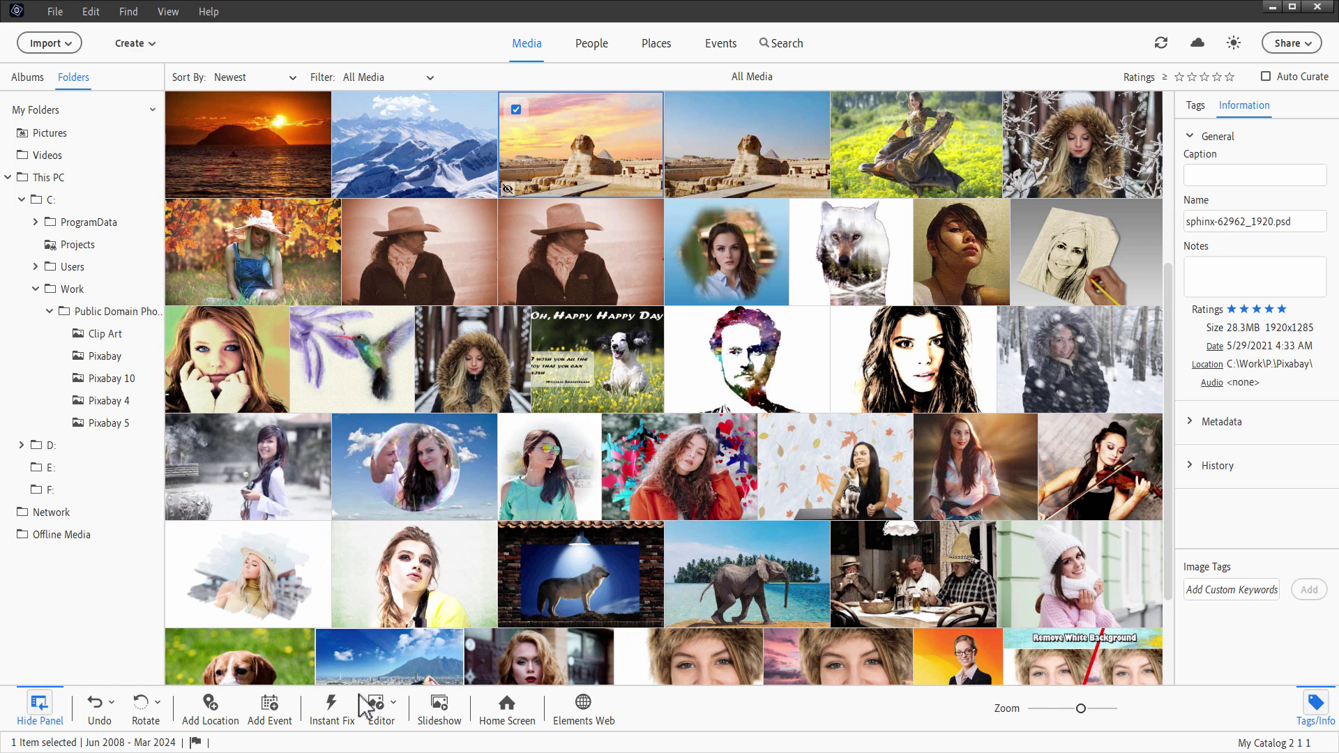
left_click(374, 711)
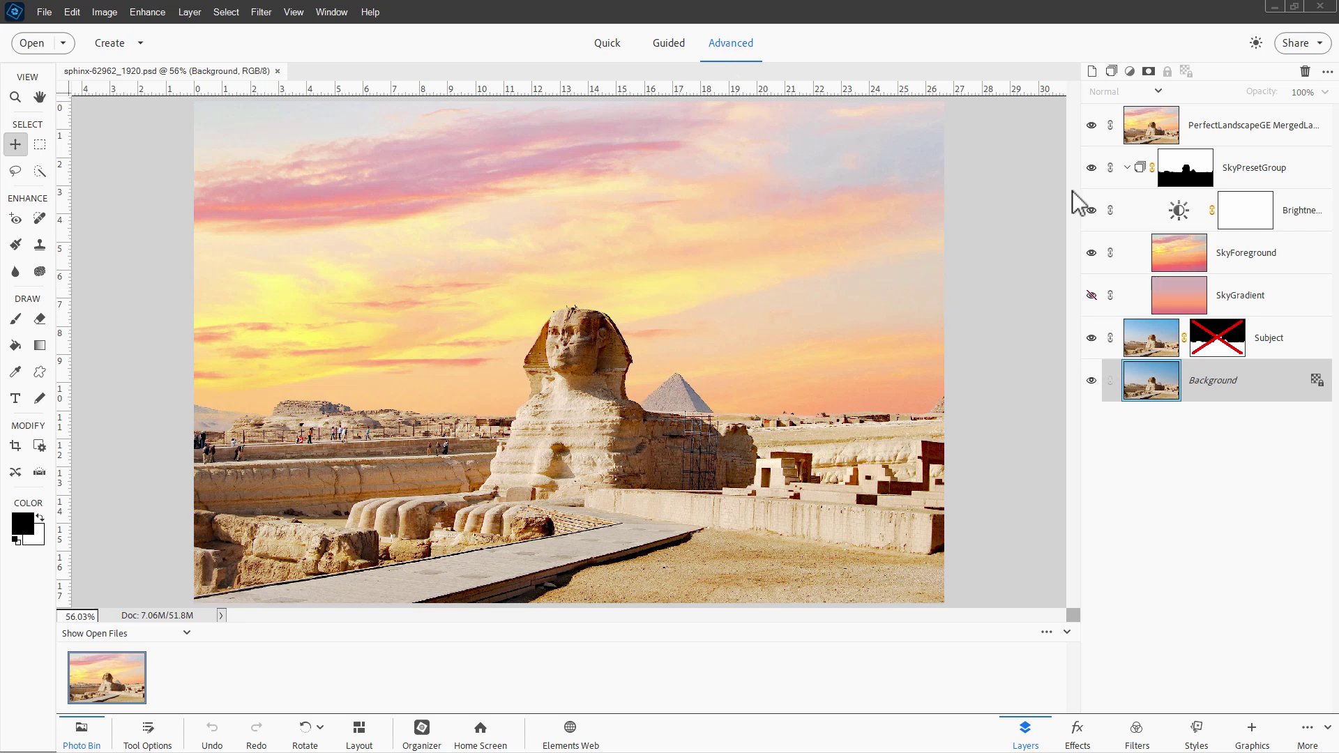
- Browse the Effects, Filters, Styles and Graphics panels, then return to the sphinx's Layers panel
left_click(1079, 733)
left_click(1136, 733)
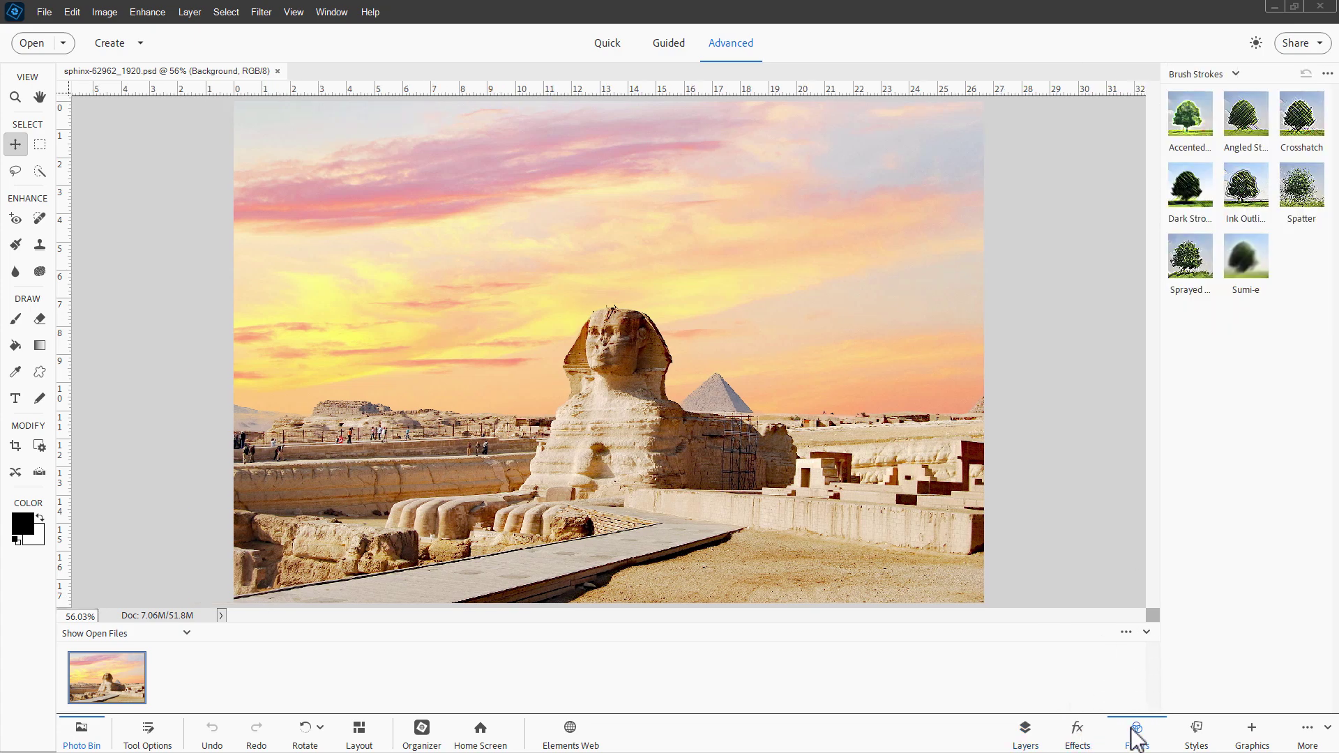
left_click(1197, 731)
left_click(1252, 730)
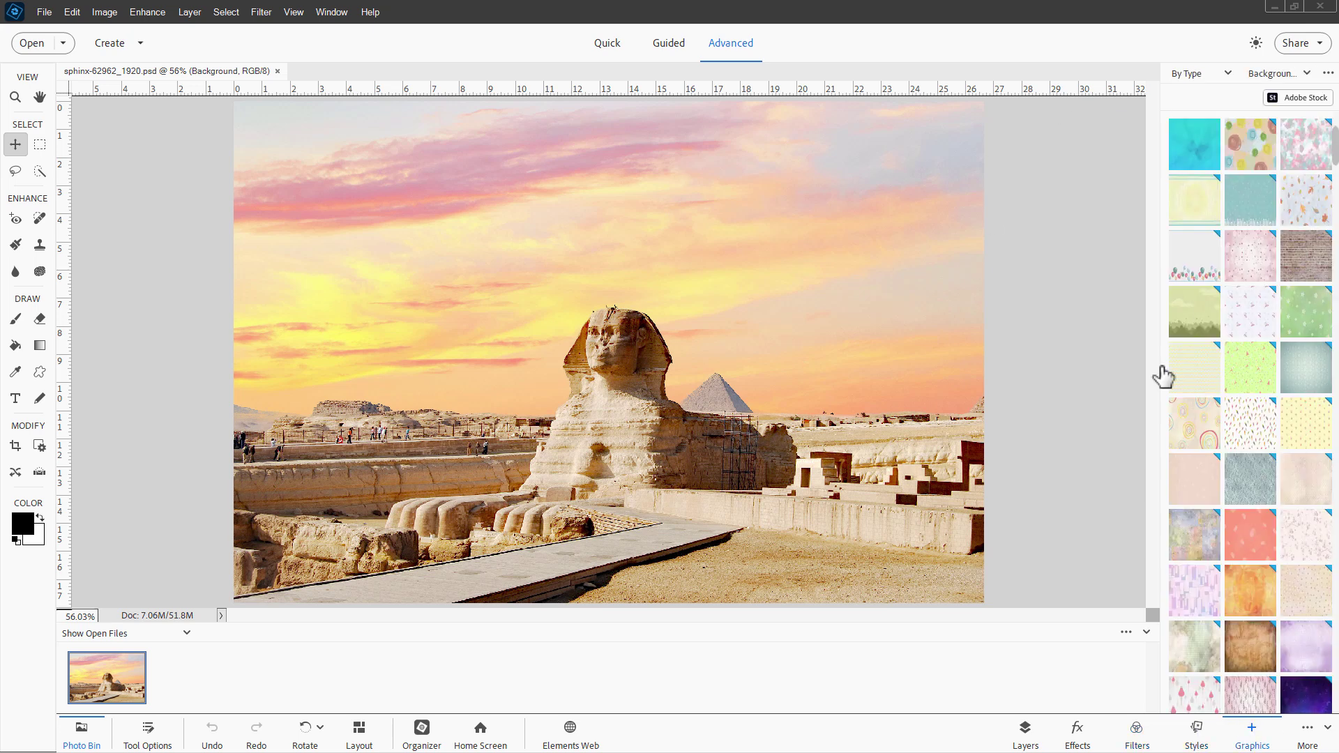
left_click(1197, 731)
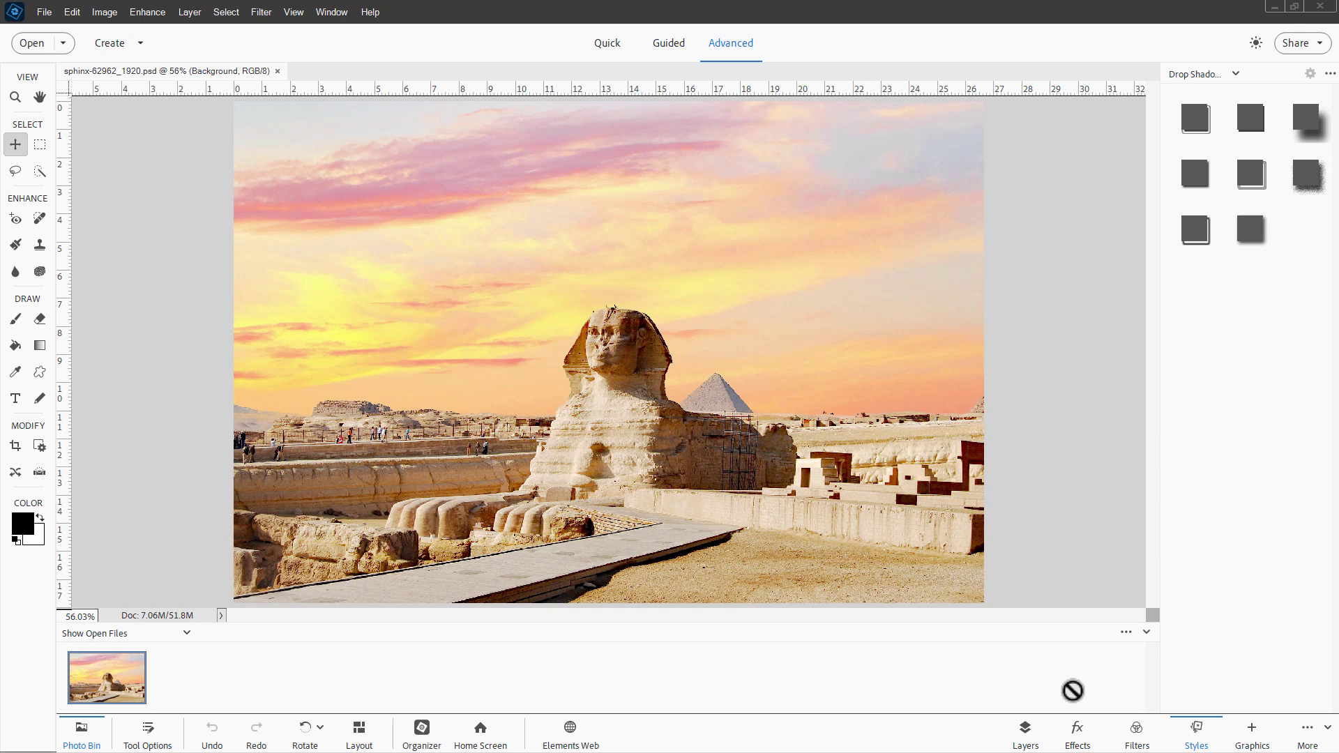
left_click(1025, 732)
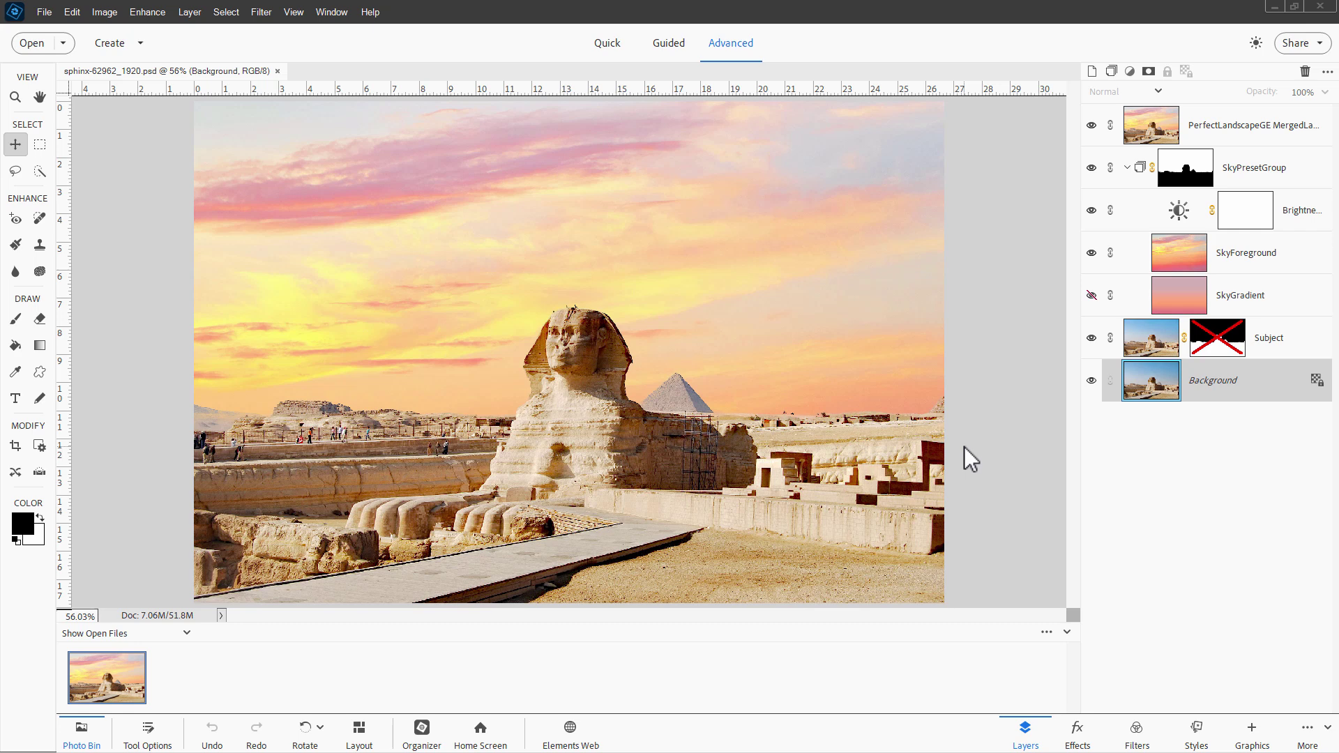
left_click(42, 12)
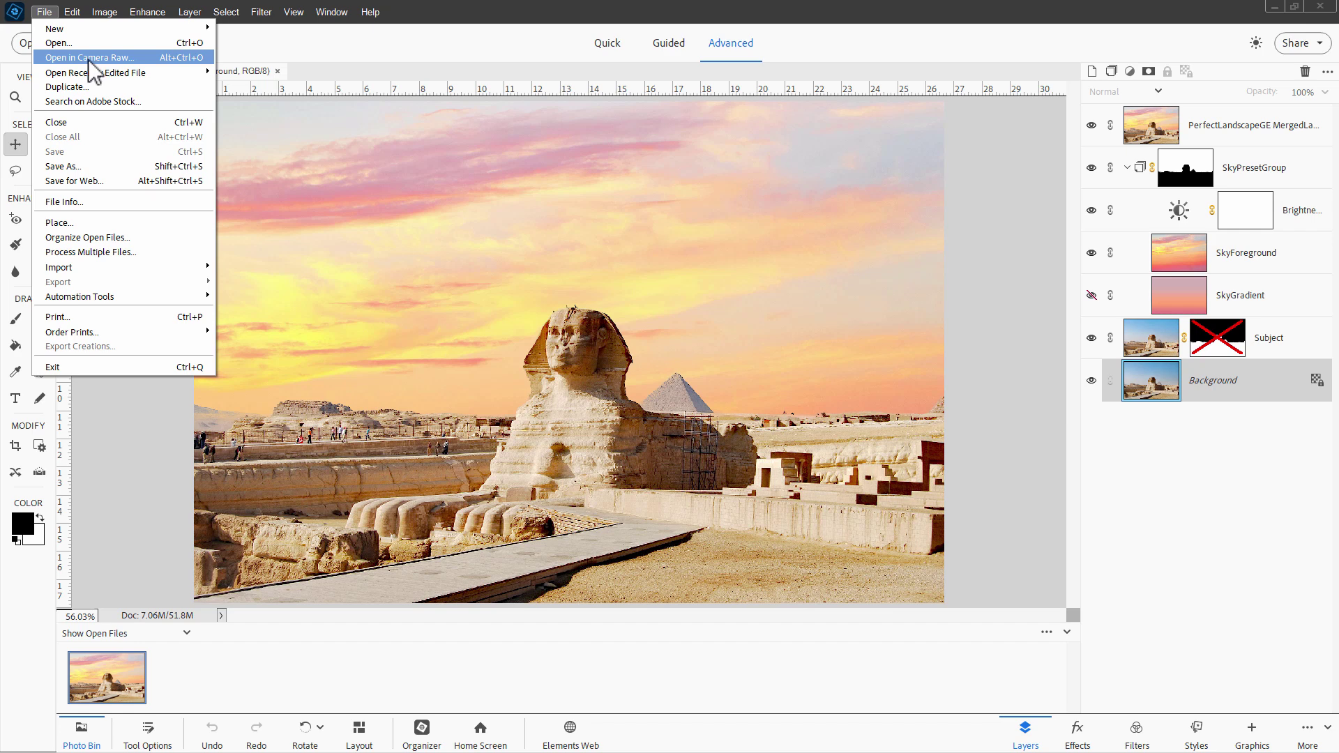
- Open the raw file qt3cnk_anrunie.cr2 in Camera Raw and reposition its window
left_click(91, 58)
left_click(657, 245)
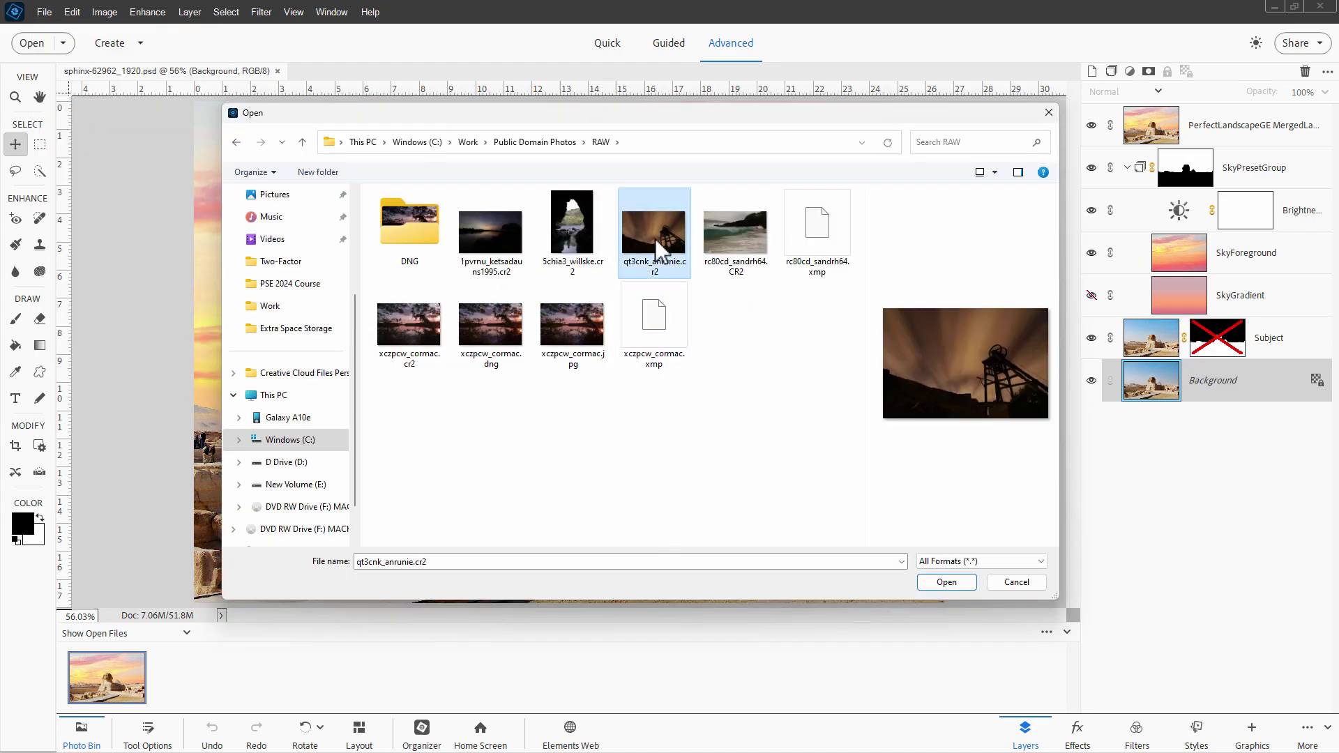
left_click(942, 581)
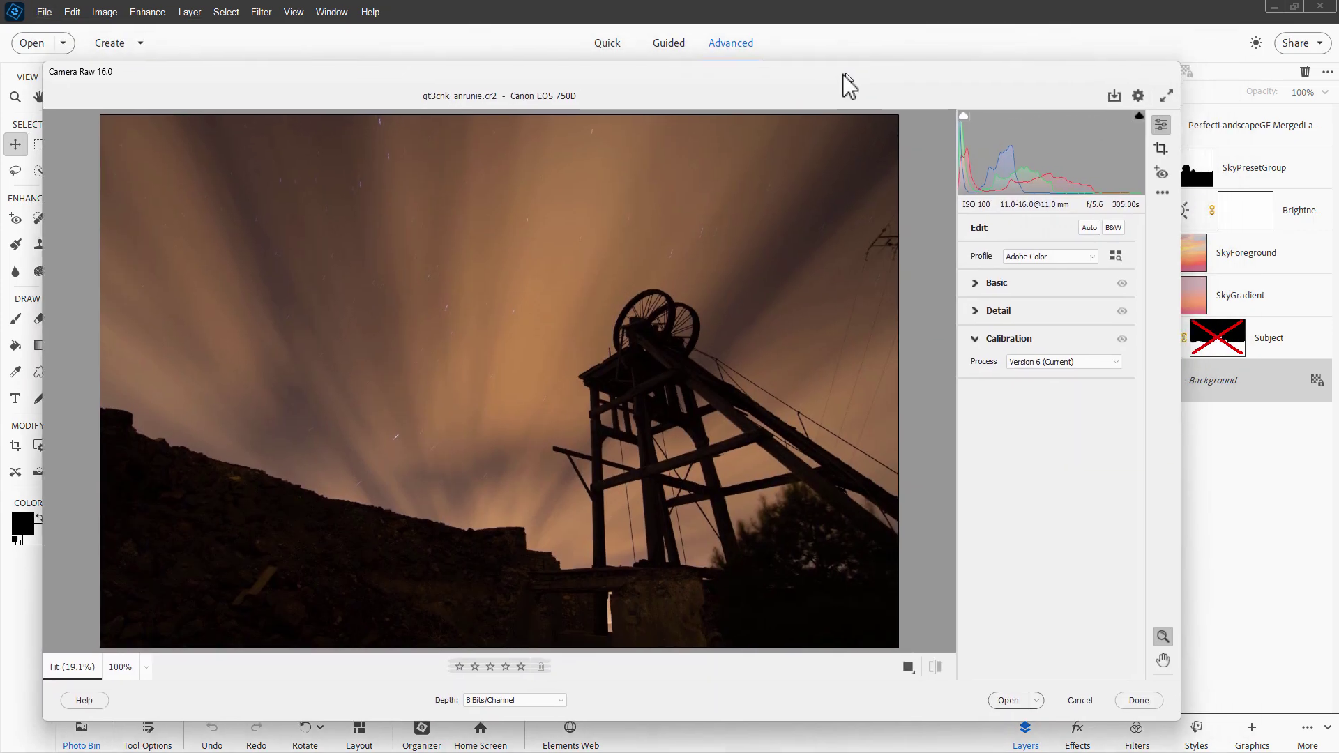
left_click_drag(842, 74, 888, 65)
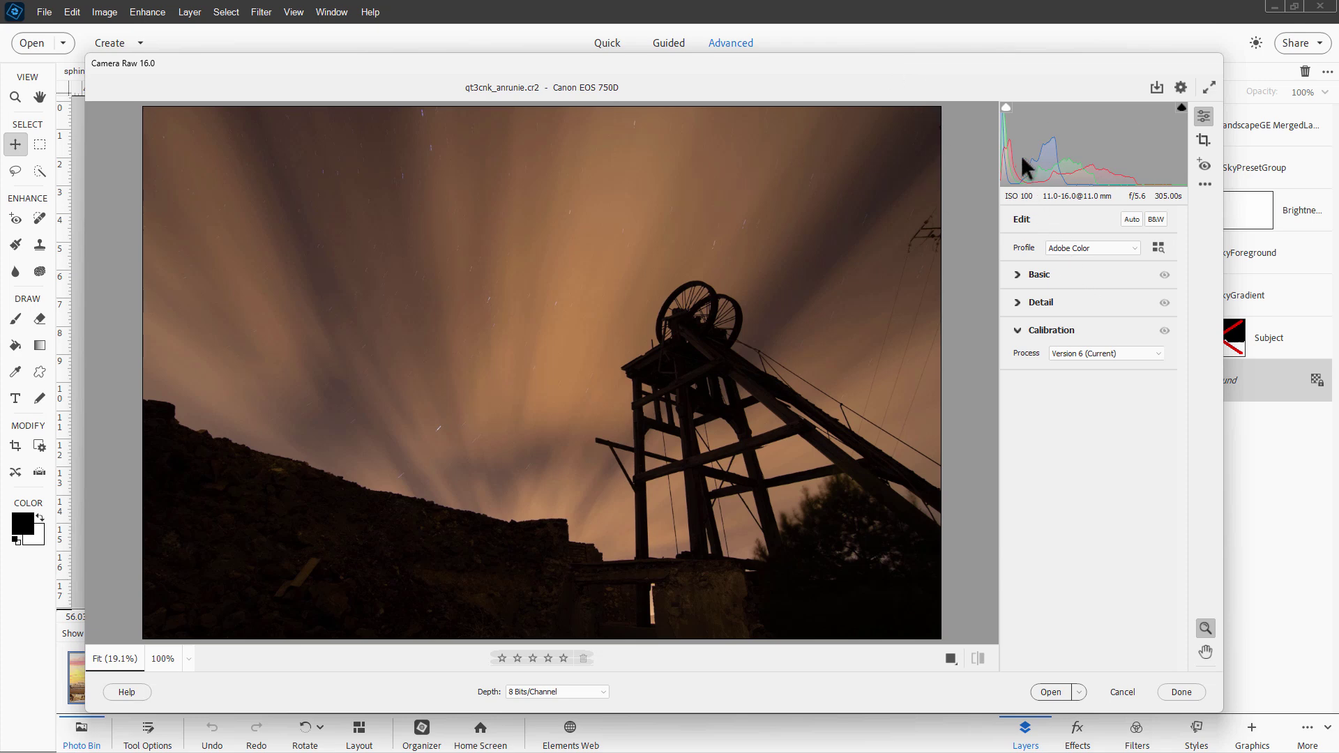
- Expand the Basic and Detail adjustment panels in Camera Raw
left_click(1020, 274)
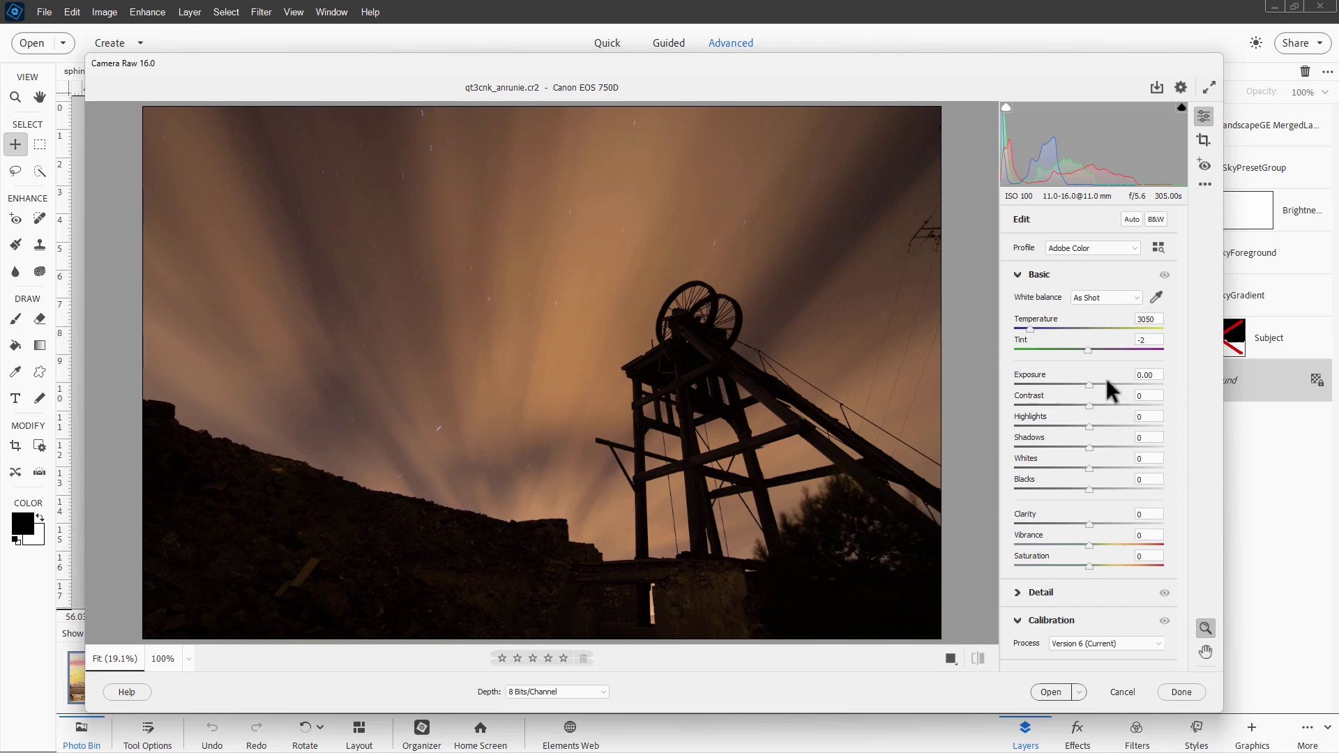
left_click(1026, 593)
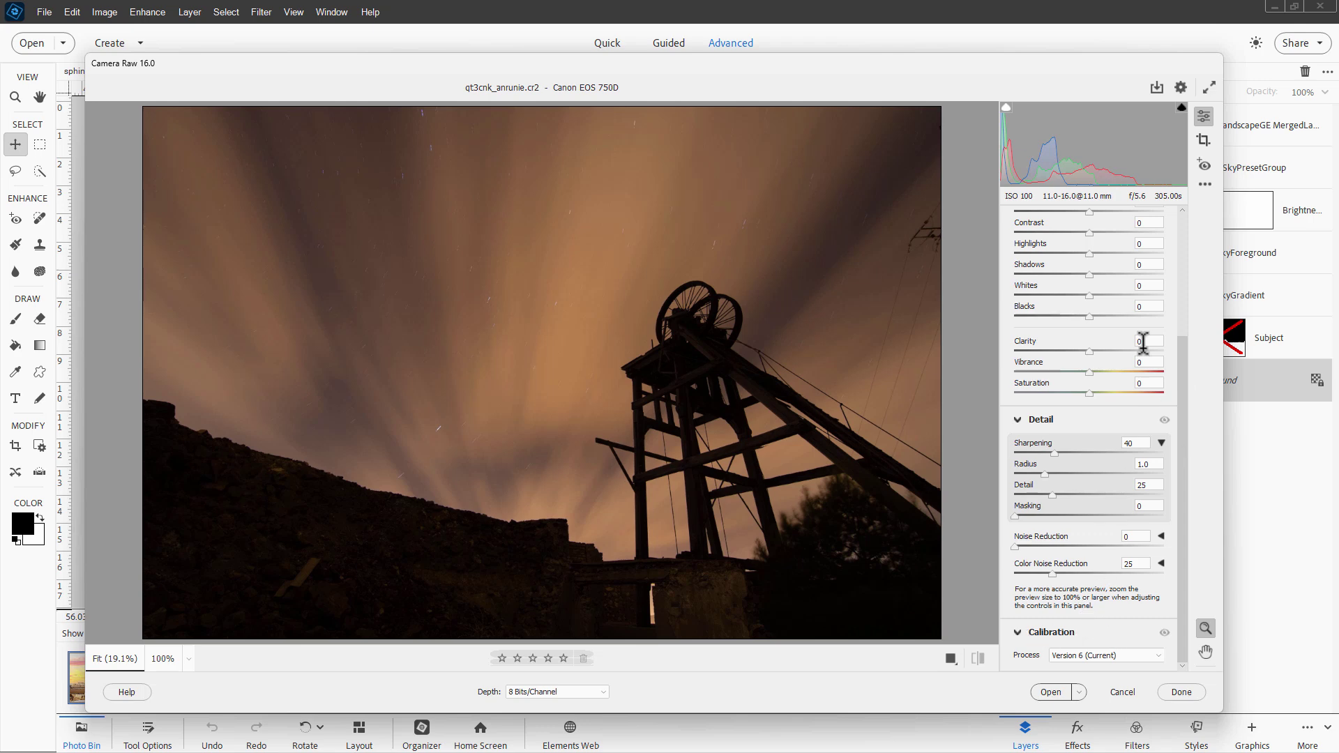
left_click_drag(1188, 503, 1198, 373)
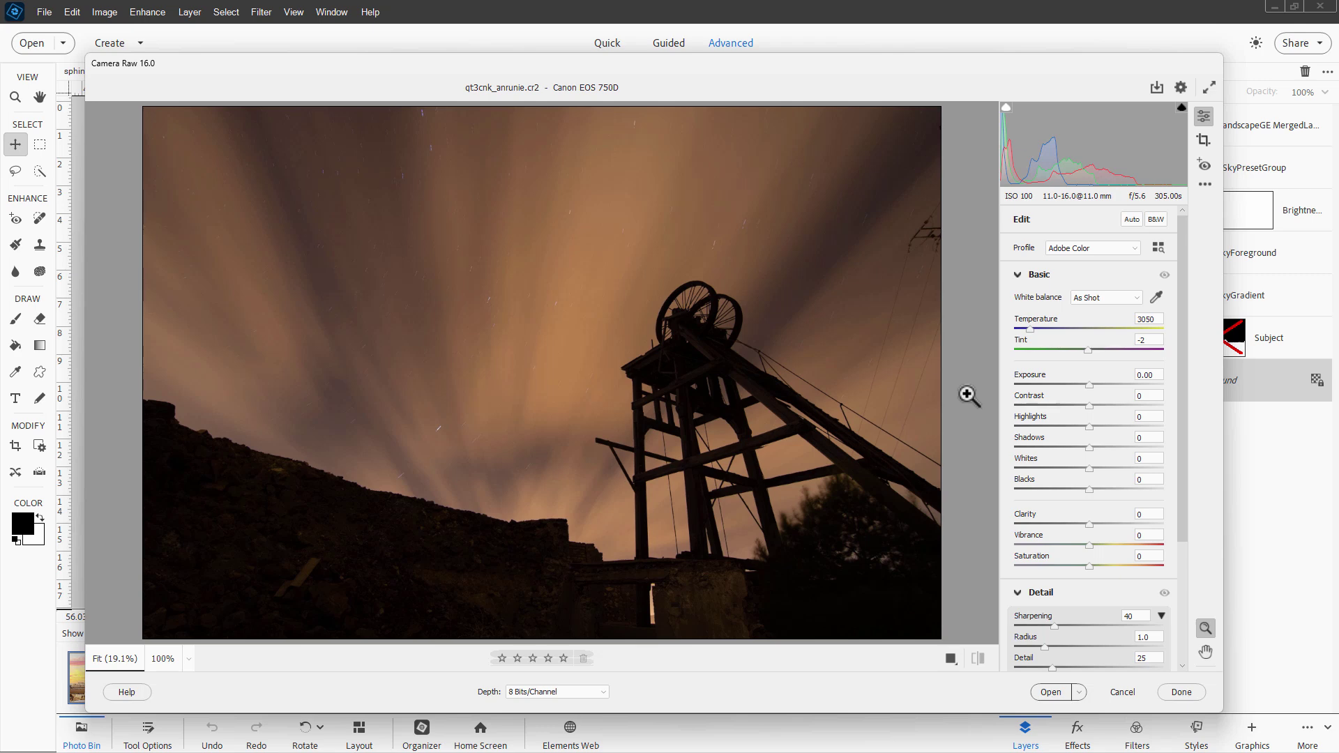
- Open the Camera Raw profile browser and preview the Adobe Raw, Artistic and B&W groups
left_click(1156, 248)
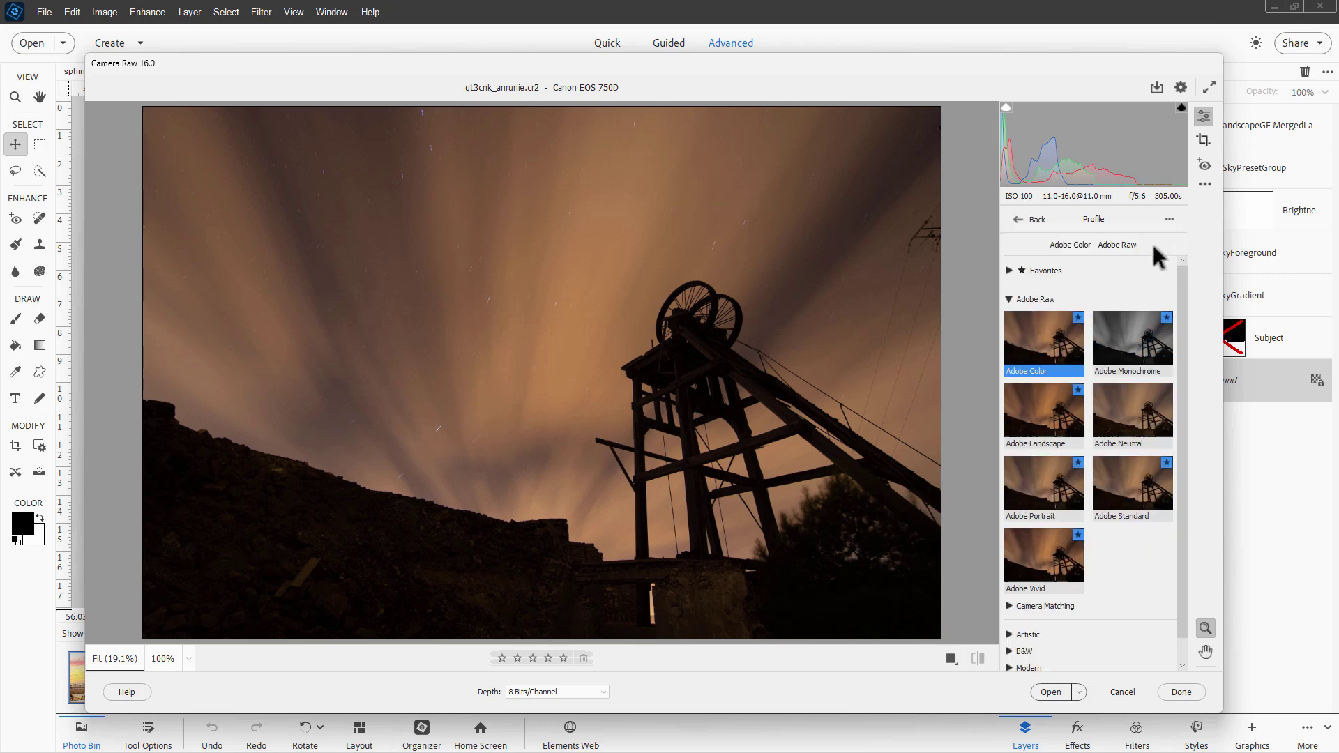
left_click(1010, 298)
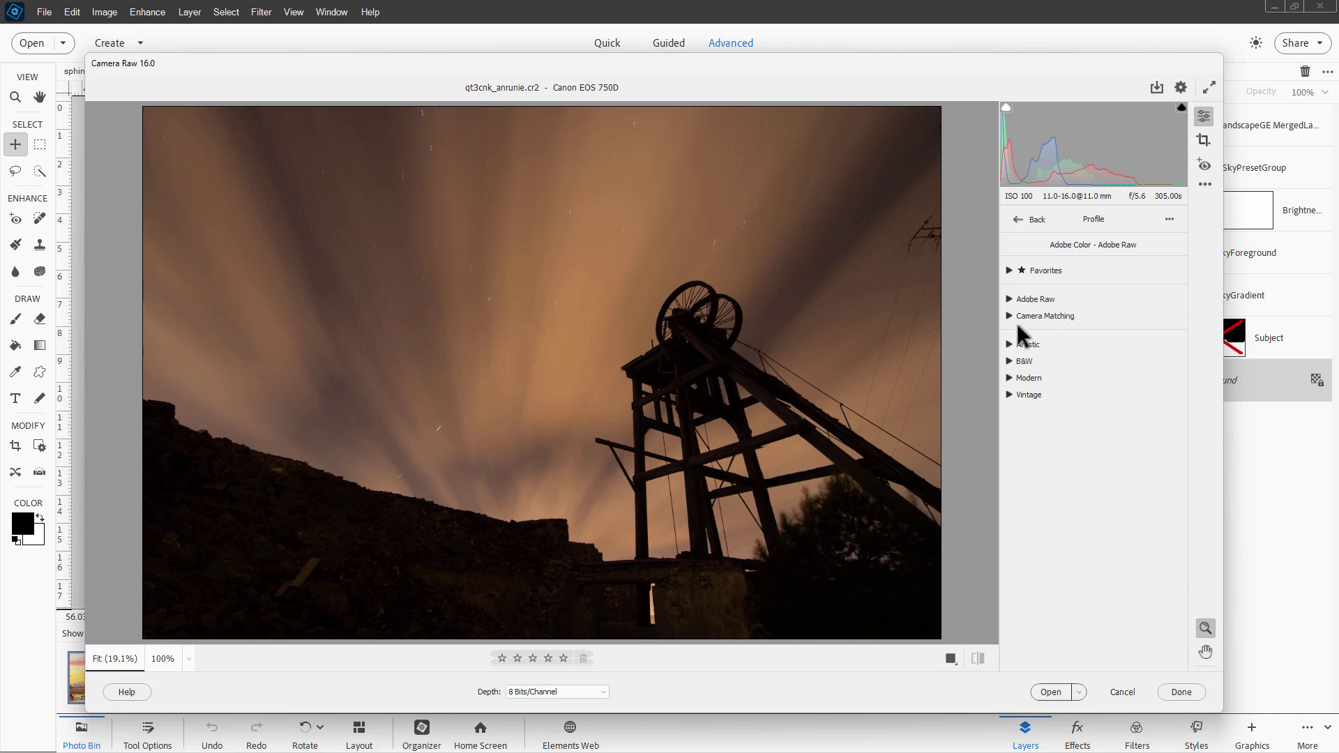
left_click(1010, 345)
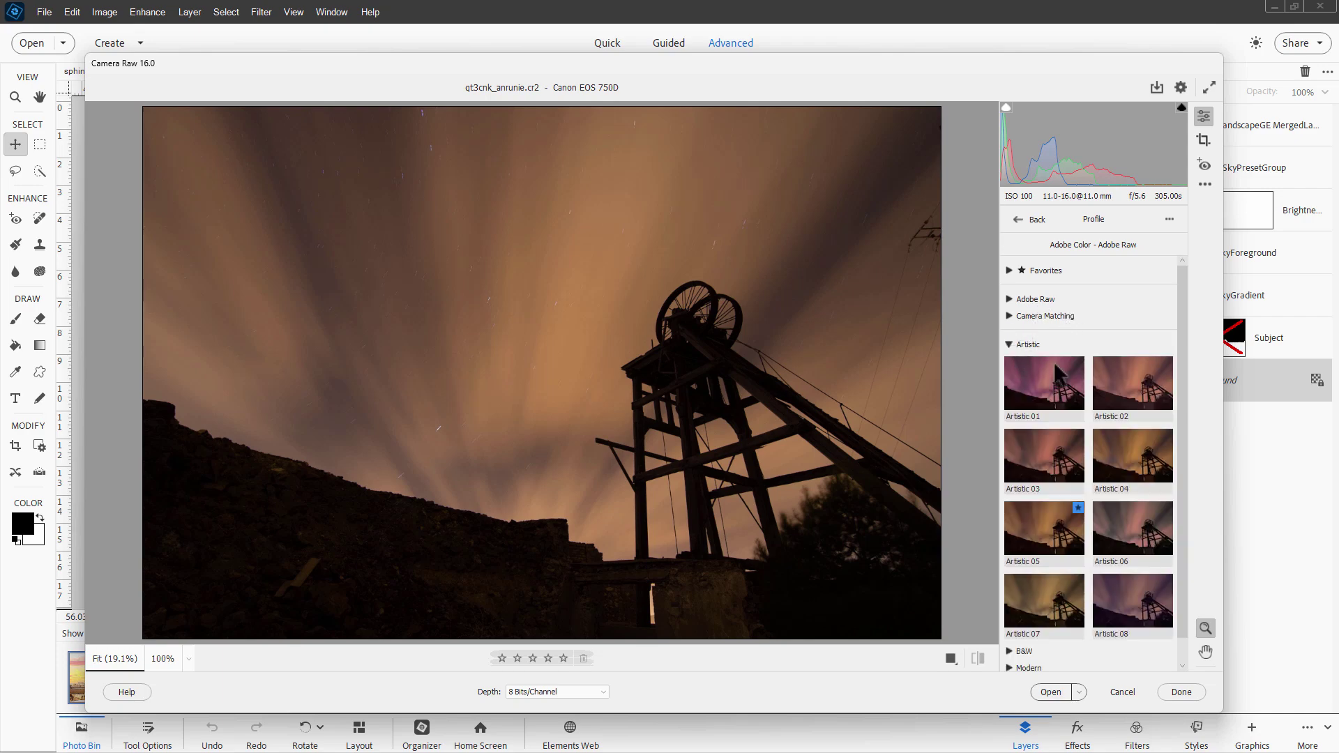
scroll(1063, 377, "down", 1)
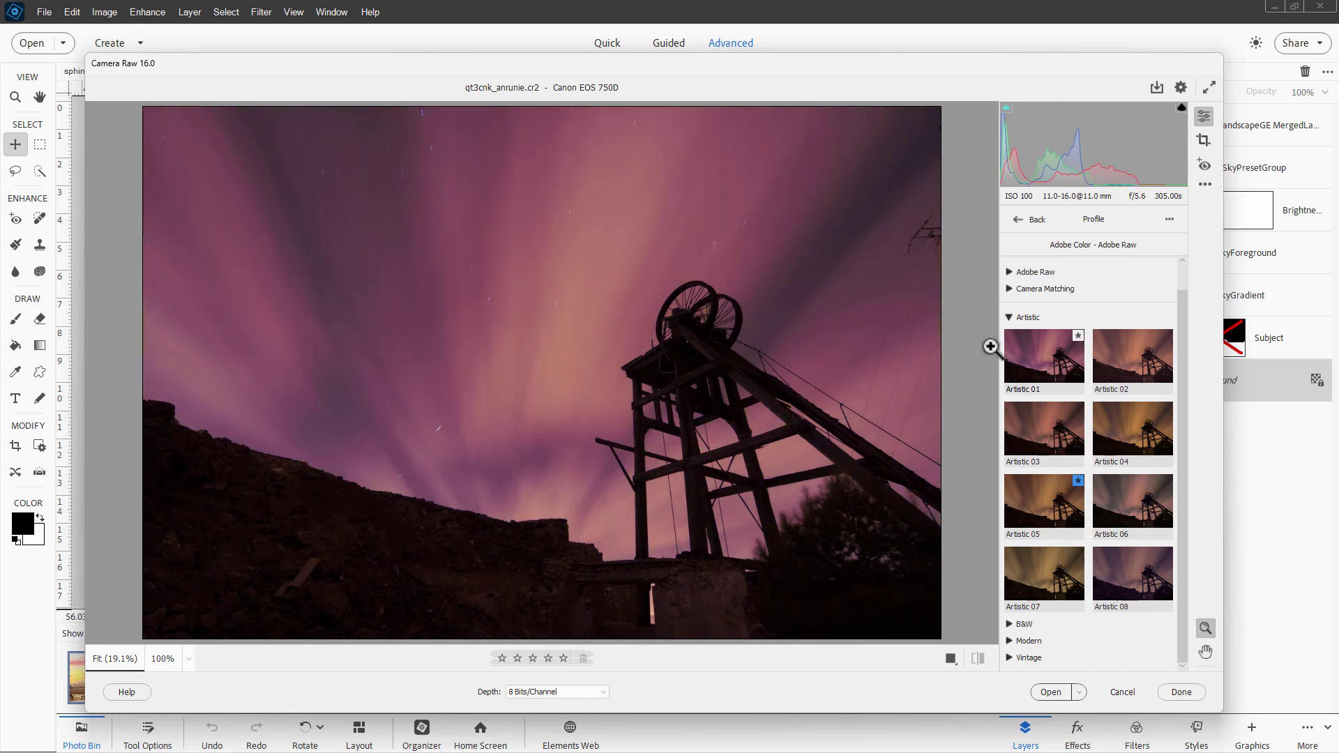
left_click(1009, 318)
left_click(1009, 361)
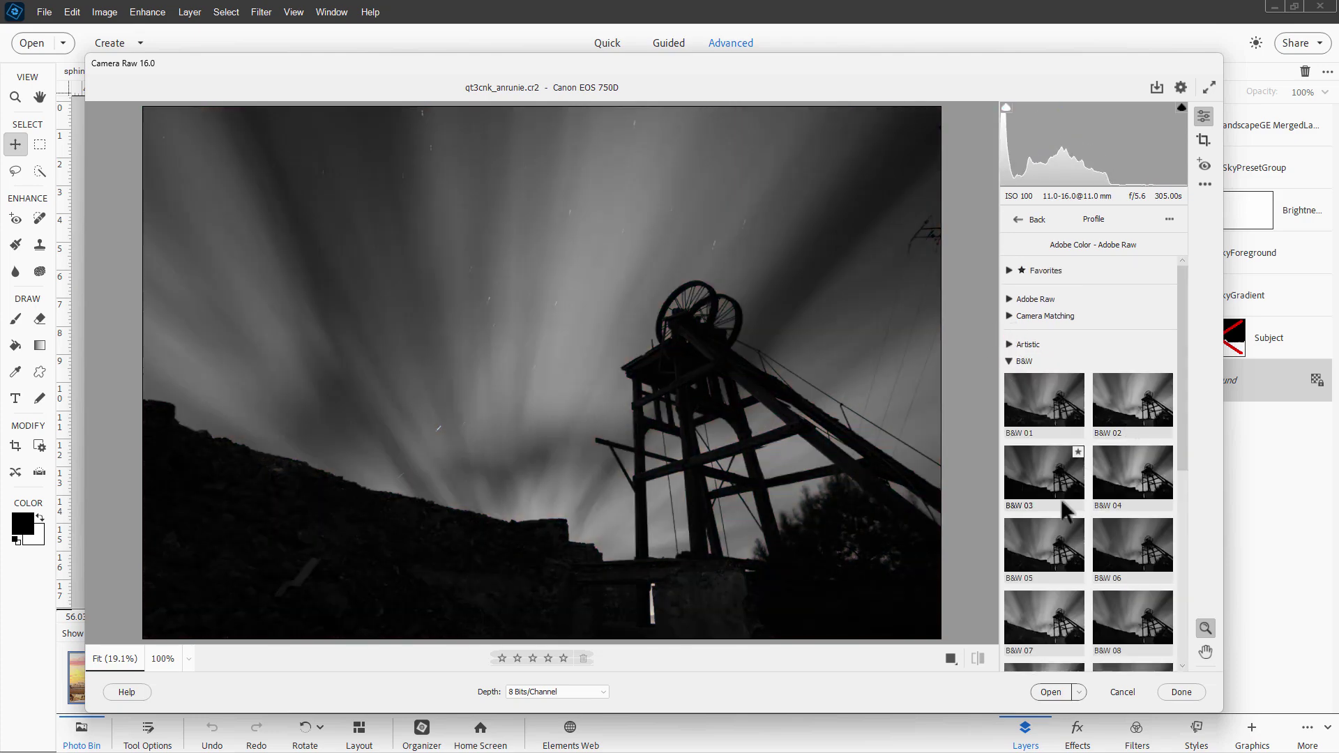
left_click(1010, 361)
- Preview the Modern and Vintage profile groups, then return to Edit with Adobe Color
left_click(1009, 378)
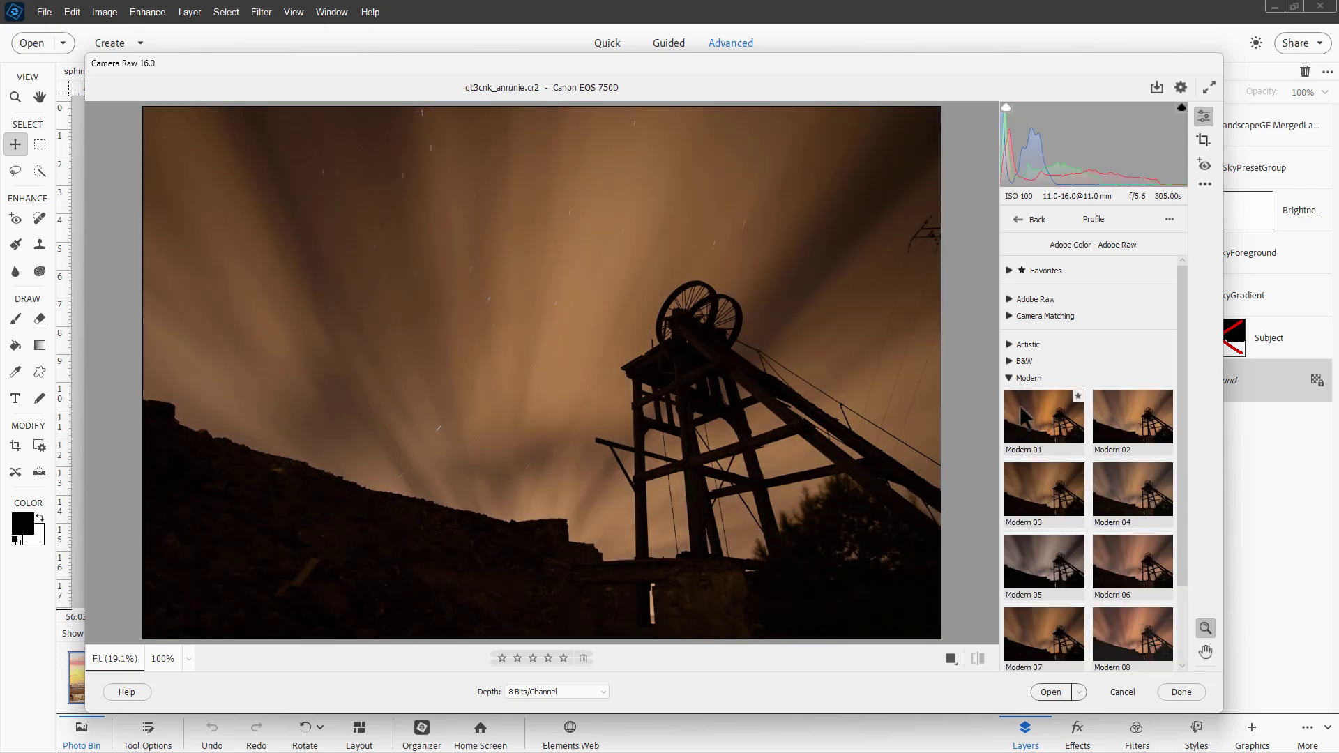
left_click(1009, 378)
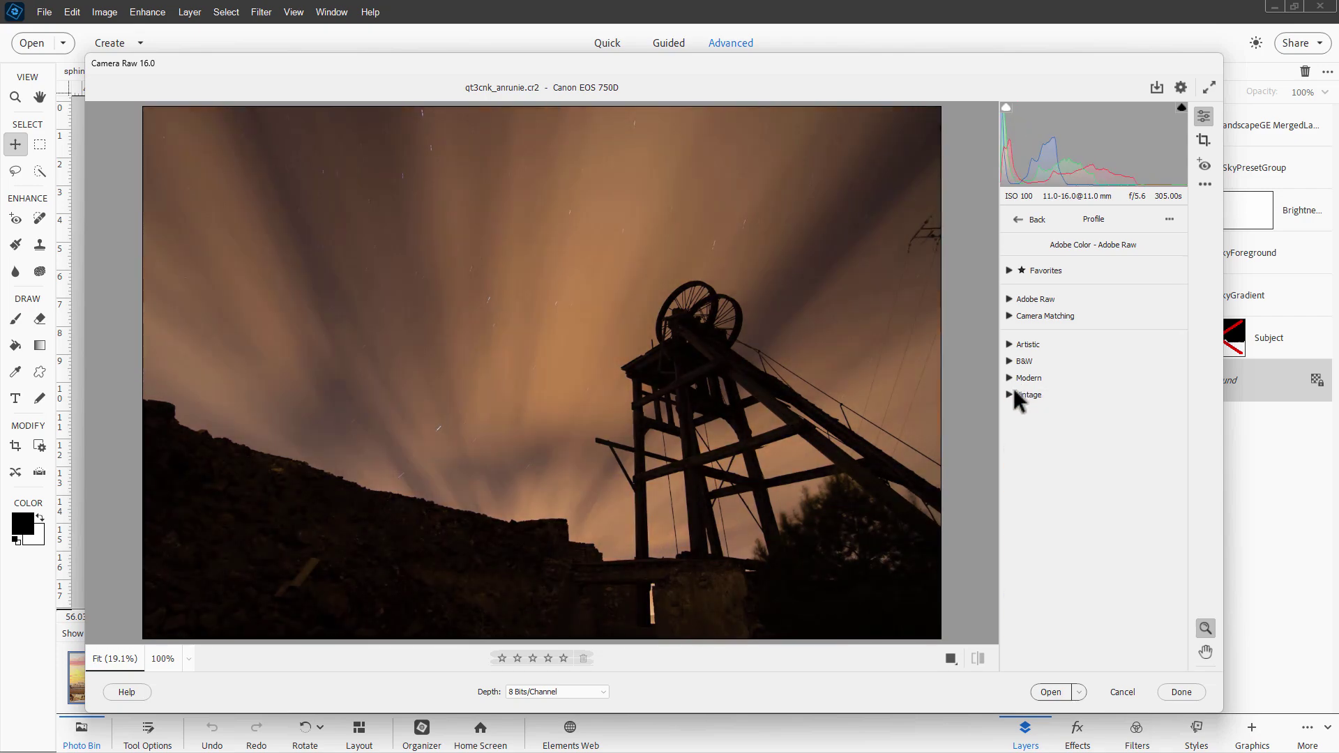
left_click(1013, 394)
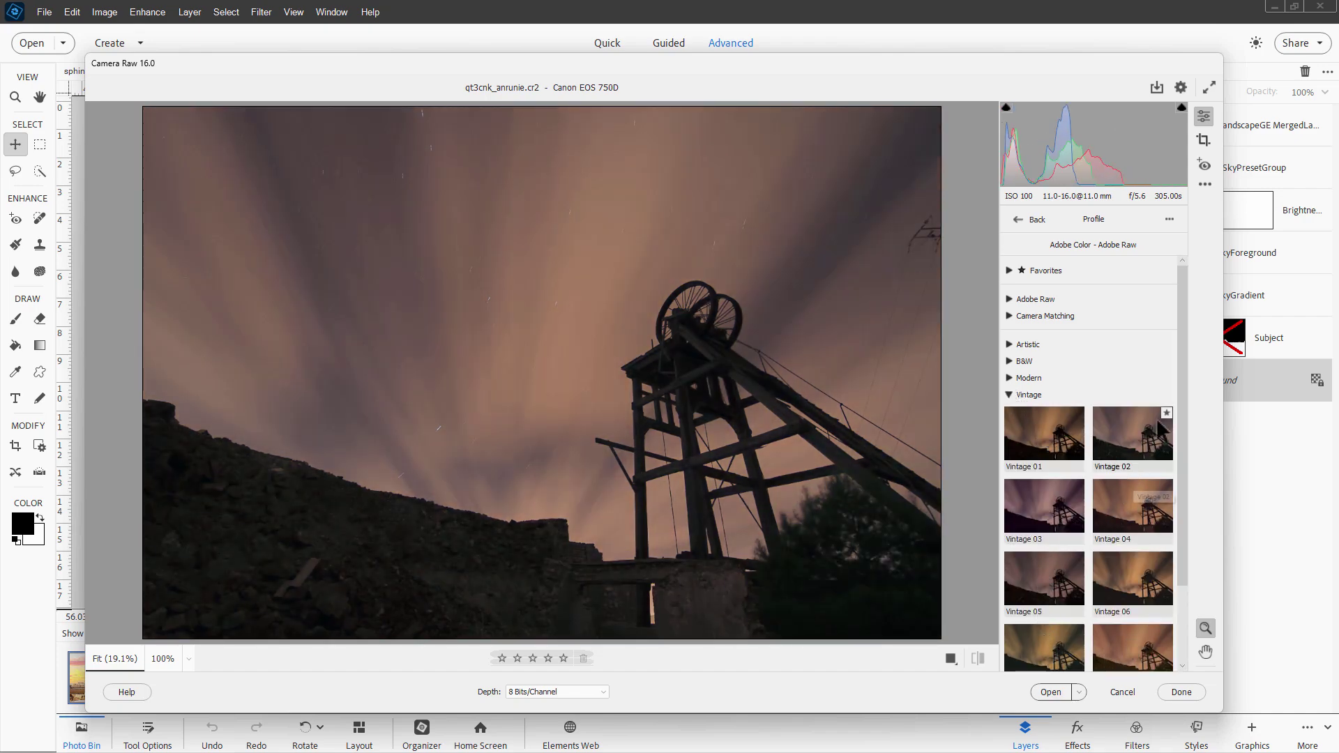
left_click_drag(1187, 398, 1181, 547)
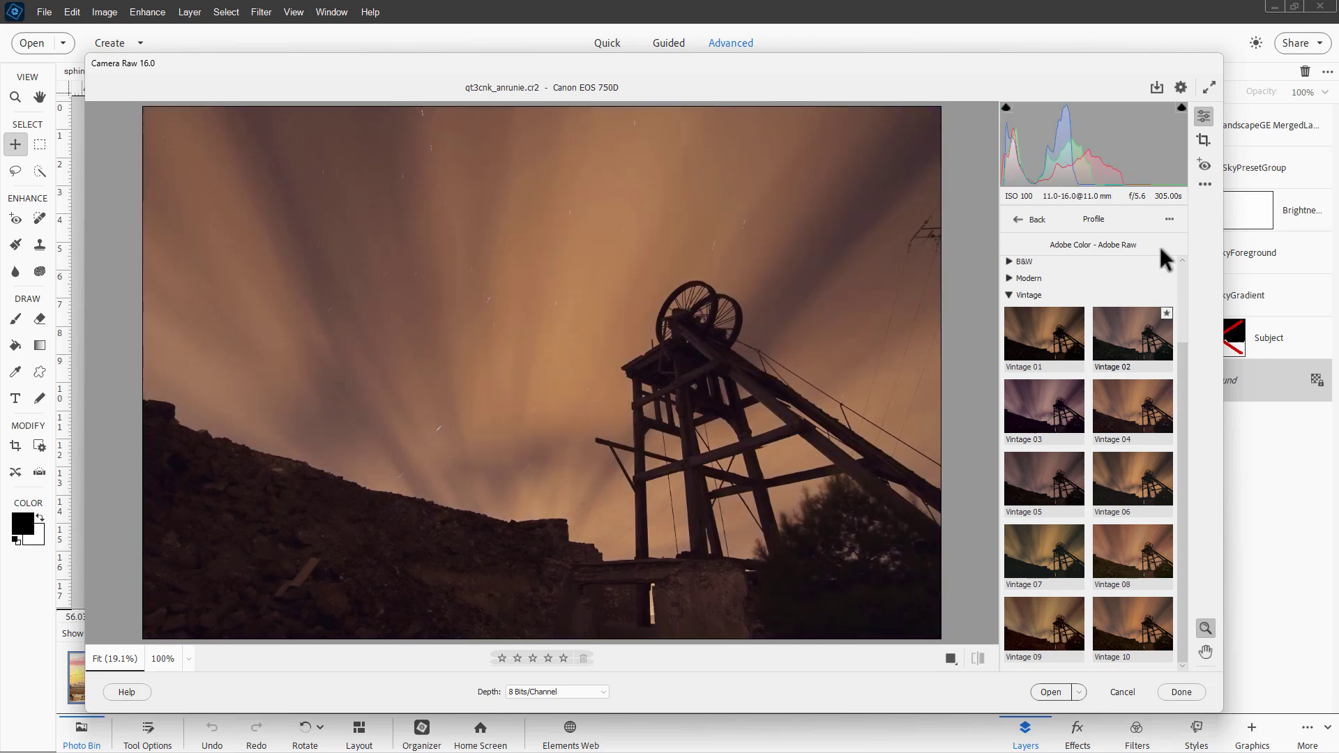
left_click(1010, 296)
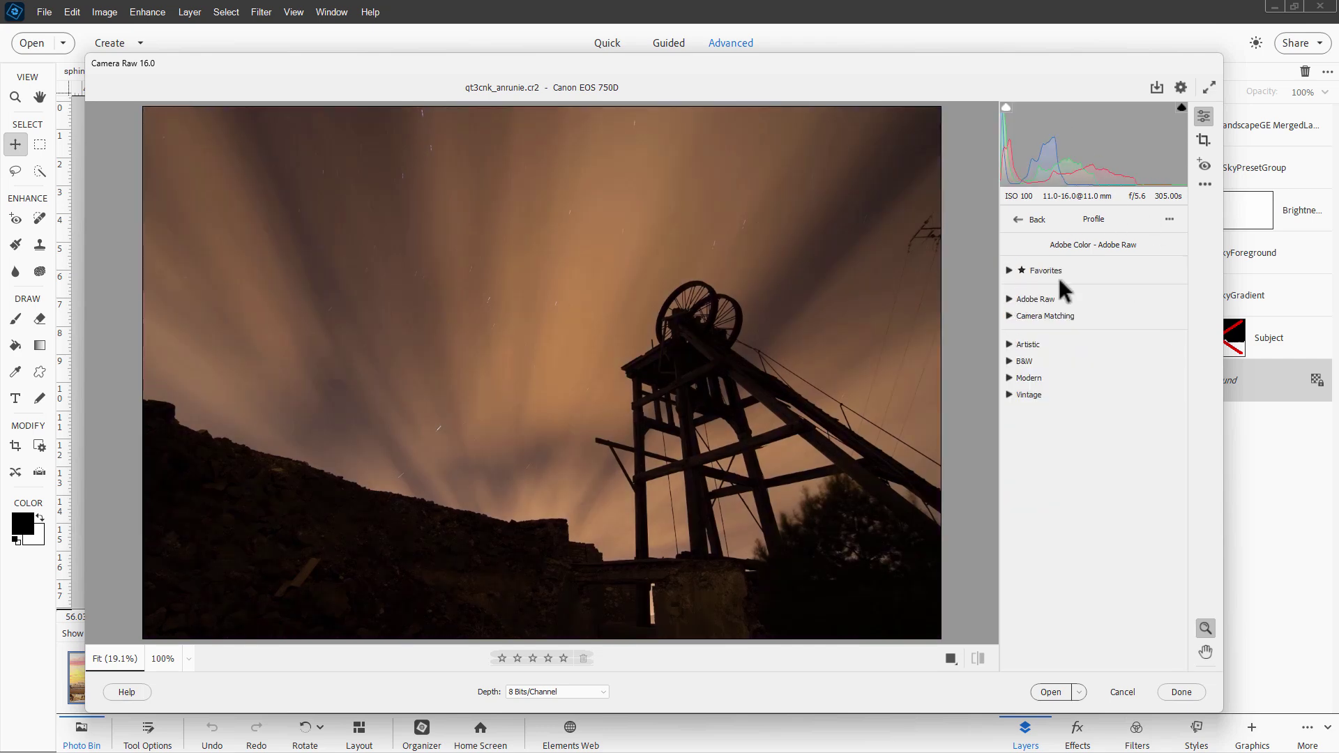
left_click(1023, 219)
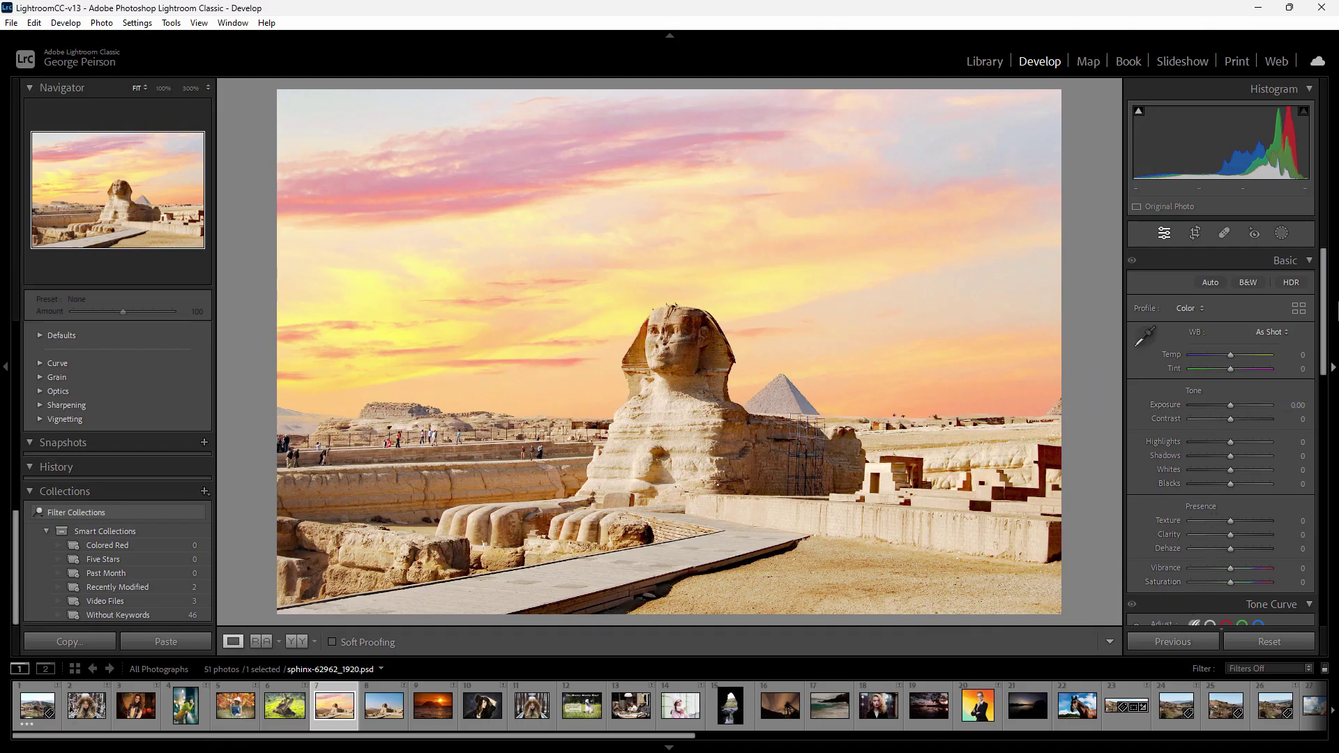
- Sample the sky with the Color Mixer's Point Color dropper and shift its hue and saturation
left_click_drag(1325, 300, 1334, 386)
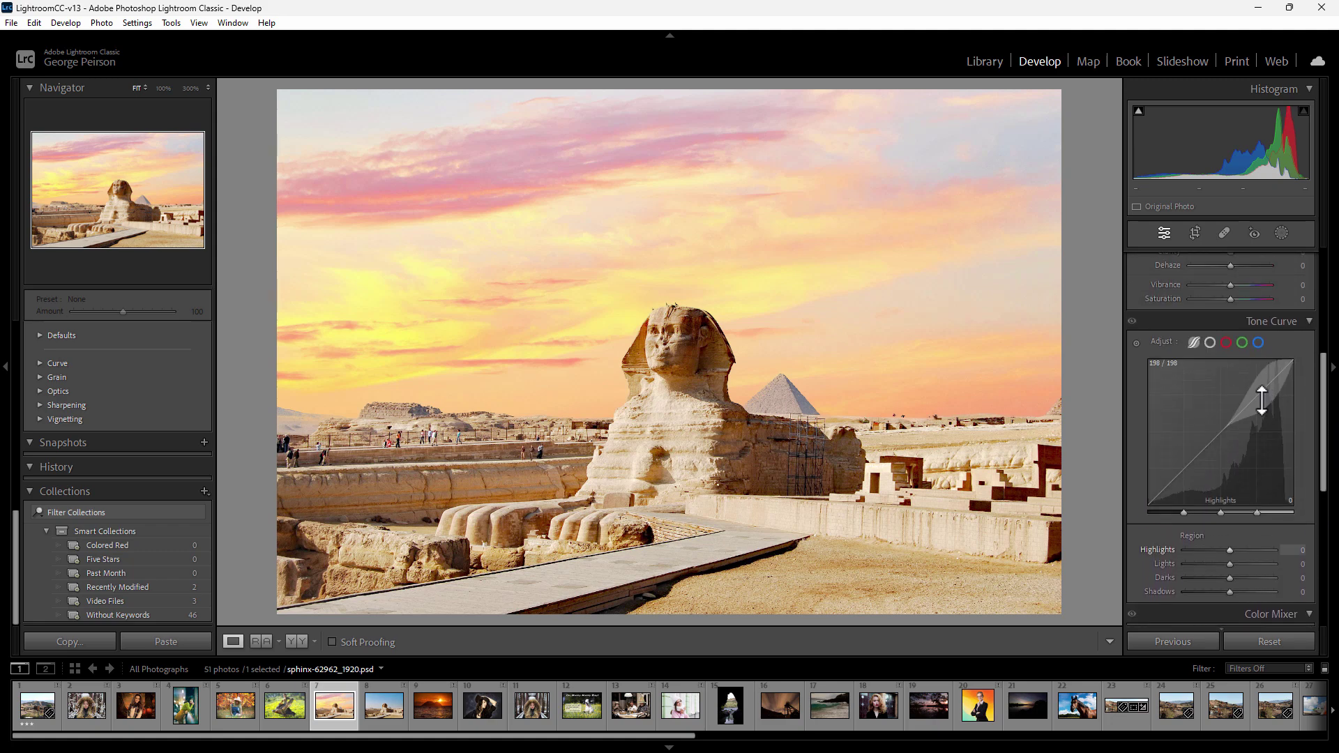
left_click_drag(1324, 419, 1317, 492)
left_click(1233, 467)
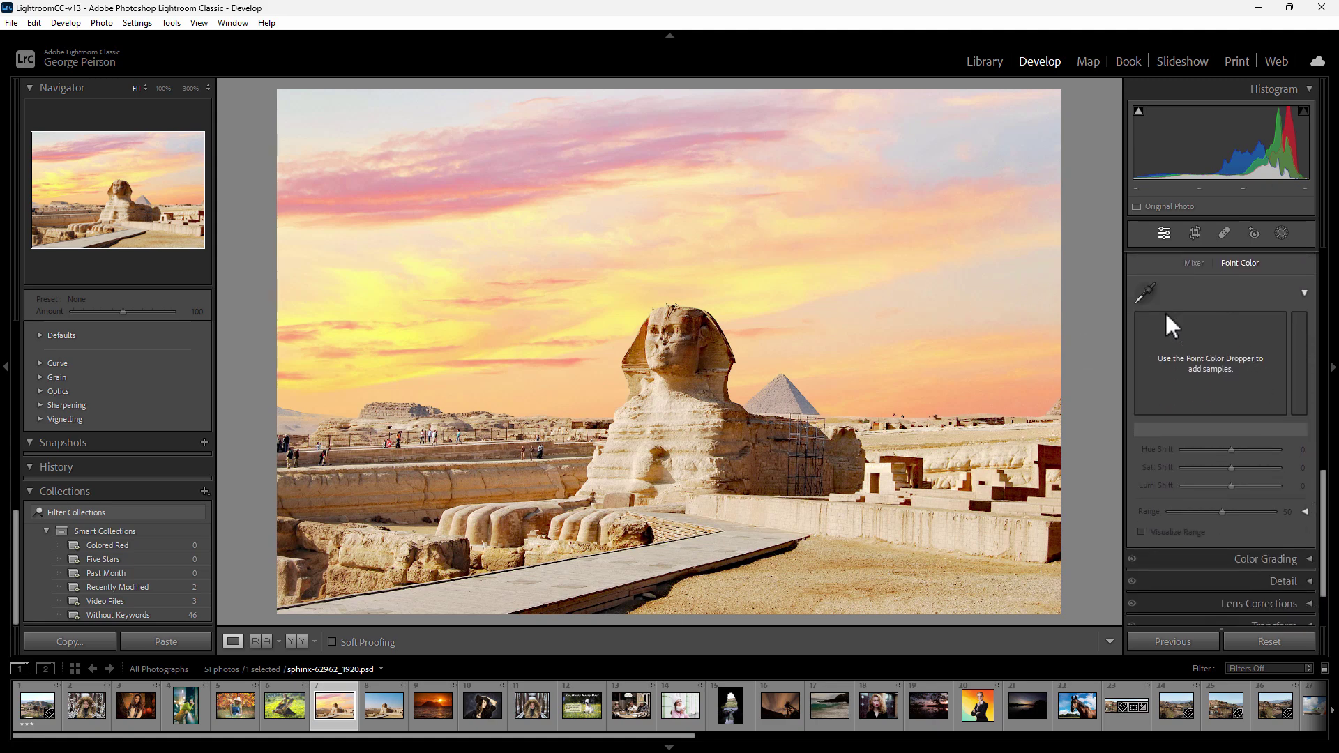
left_click(1145, 293)
left_click(781, 296)
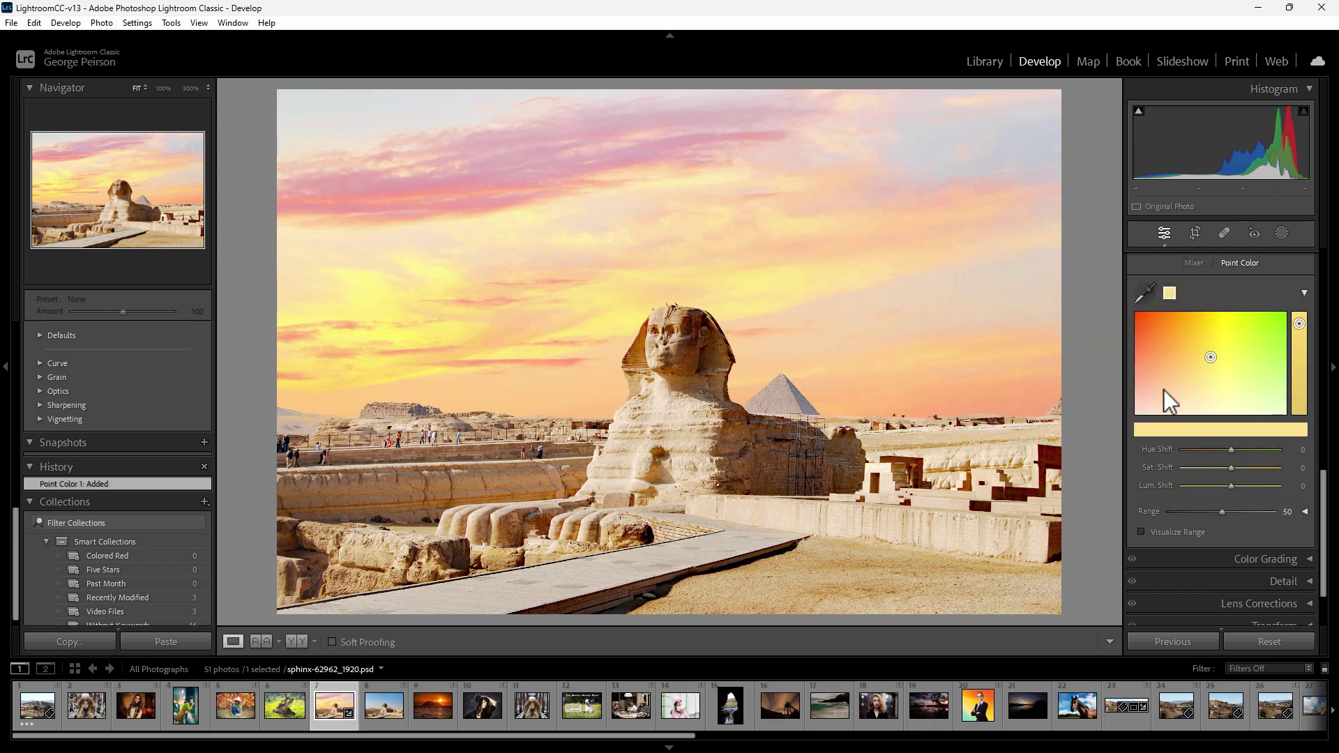
mouse_move(1211, 357)
left_mouse_down()
mouse_move(1215, 347)
mouse_move(1210, 374)
left_mouse_up()
left_click_drag(1324, 492, 1329, 269)
left_click(1205, 307)
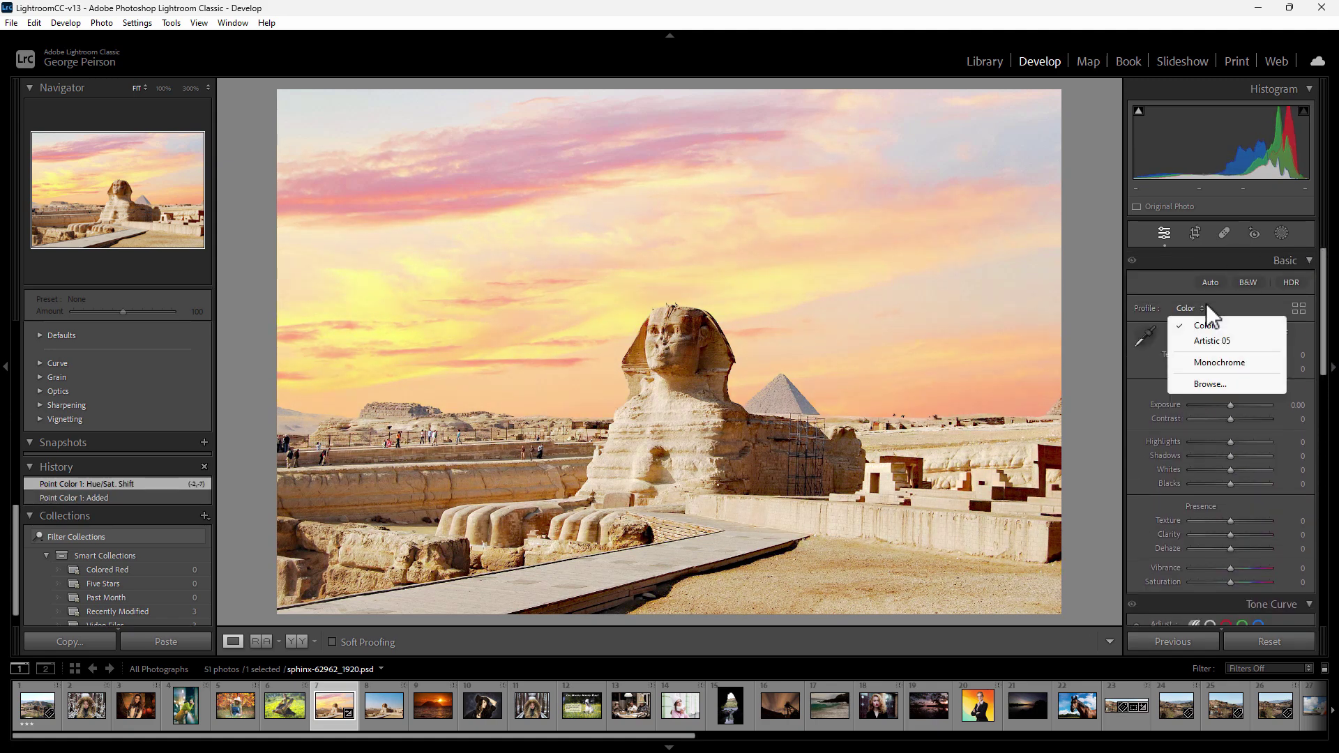
left_click(1206, 385)
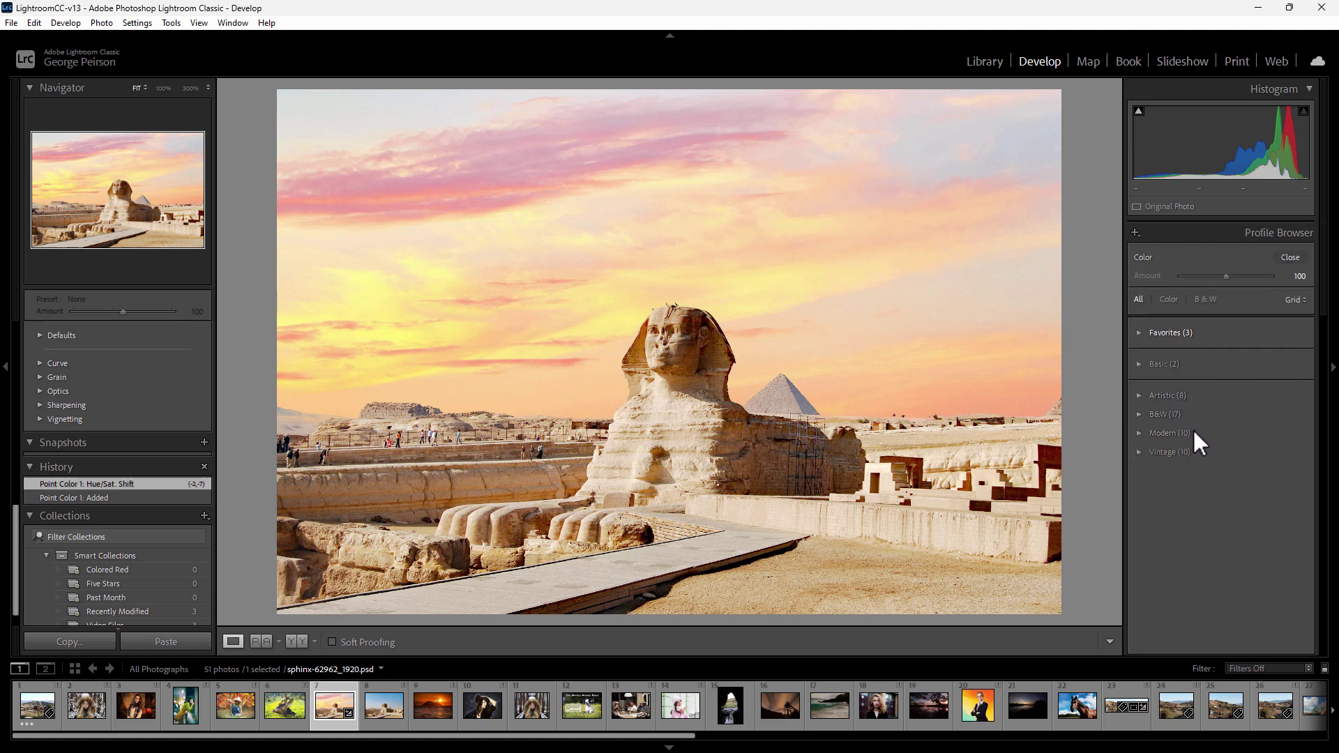
left_click(1159, 364)
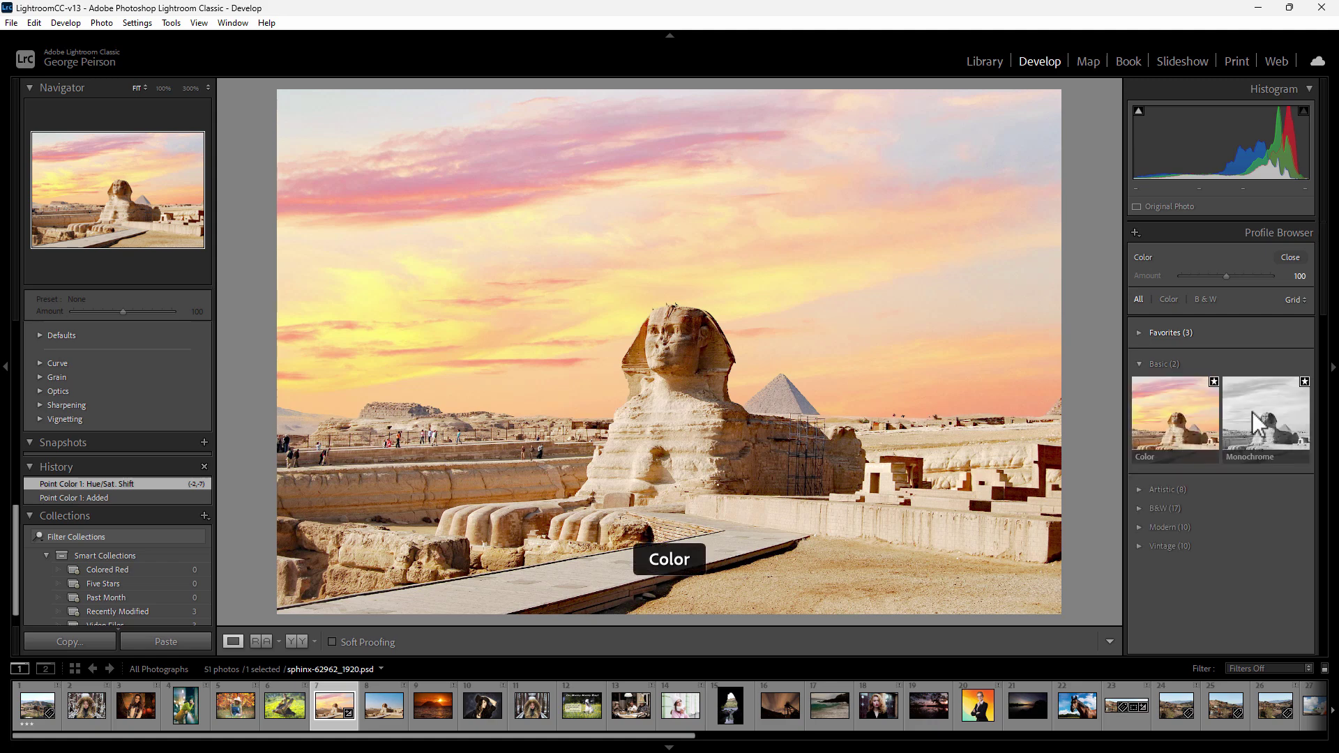
left_click(1139, 374)
left_click(1138, 394)
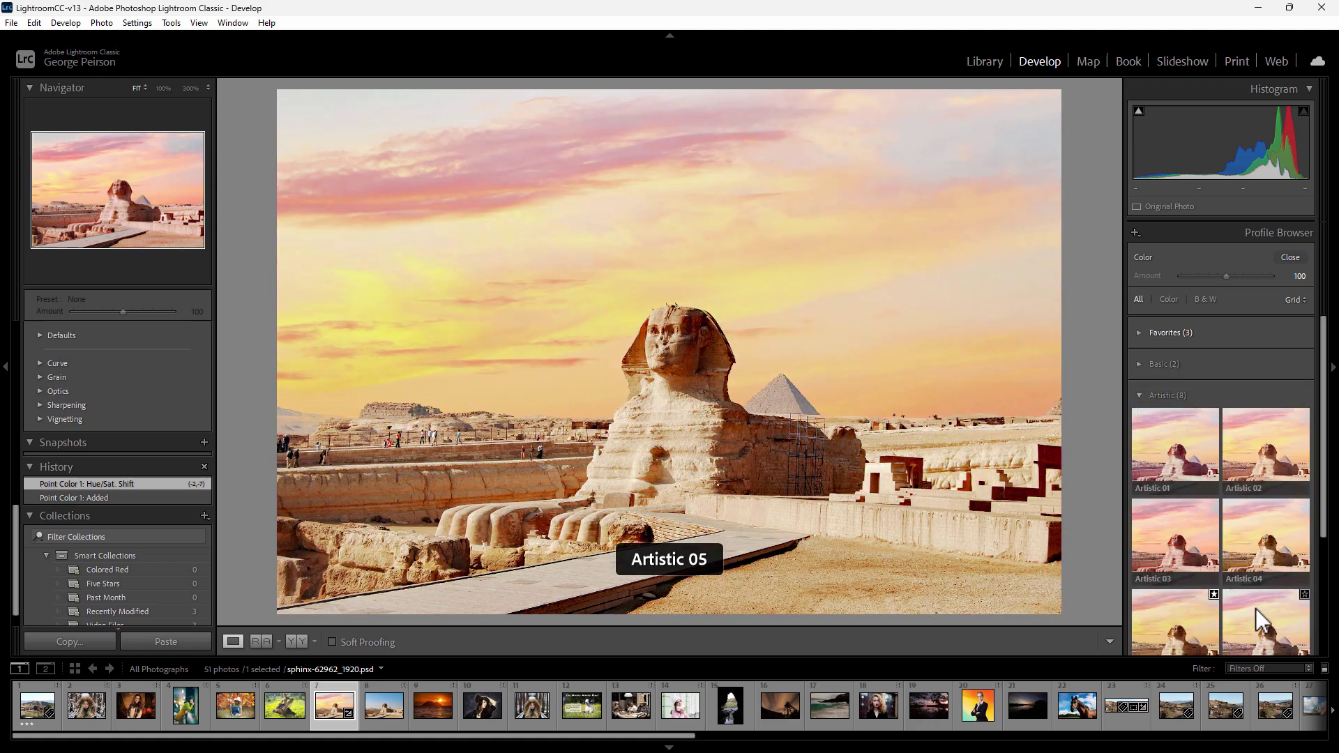
left_click_drag(1323, 449, 1320, 511)
scroll(1298, 474, "down", 2)
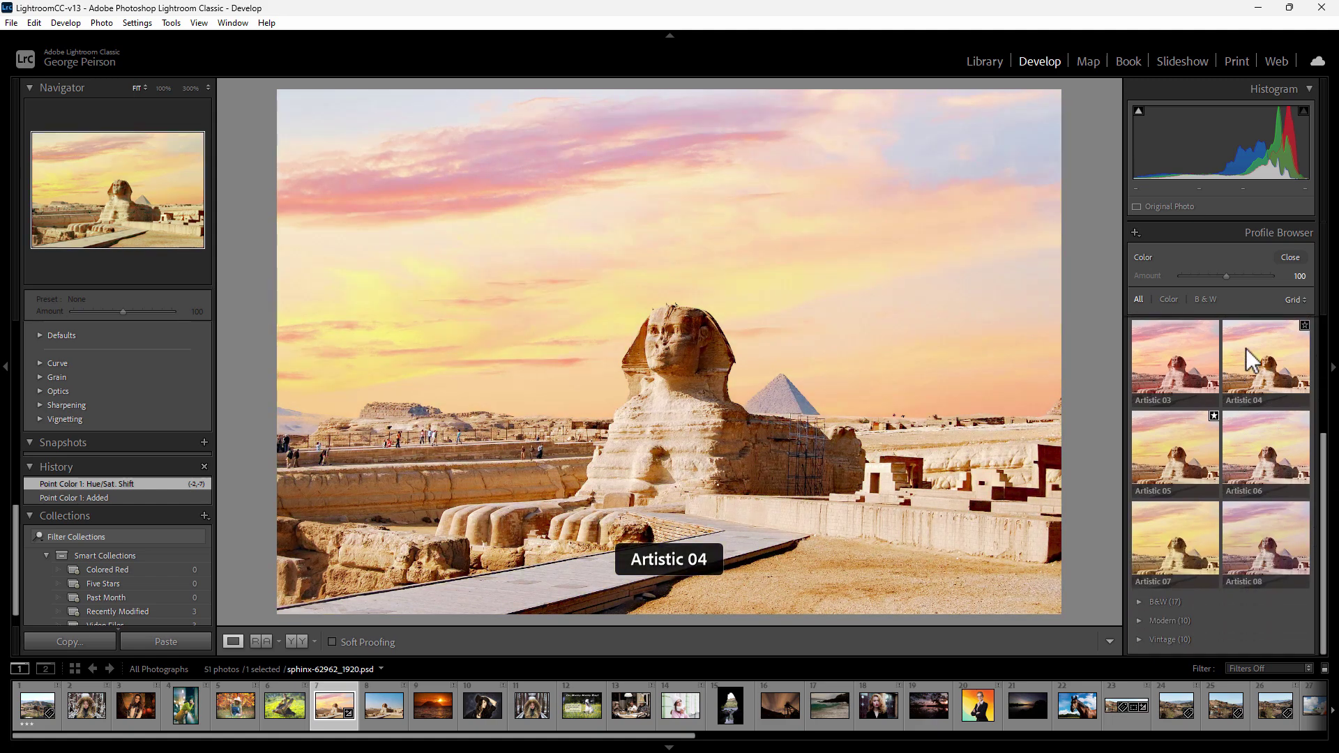
left_click_drag(1329, 464, 1324, 344)
left_click(1140, 396)
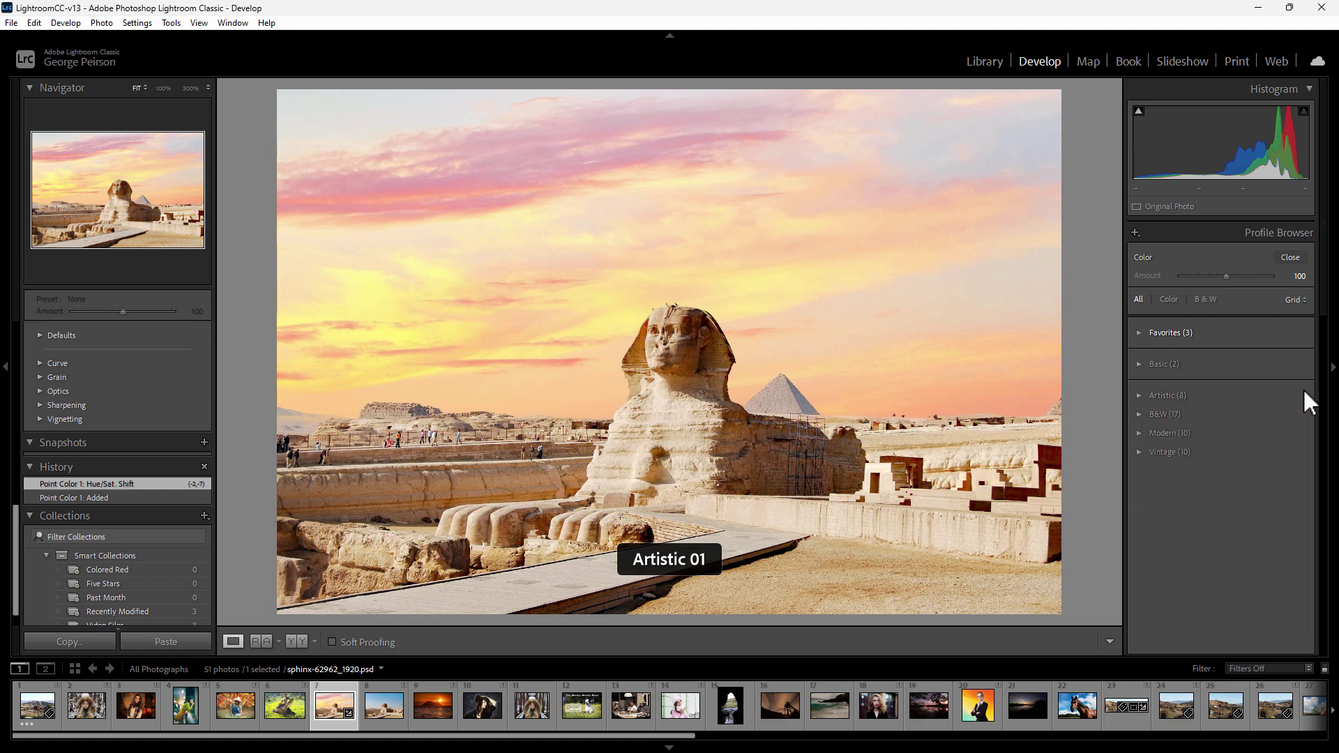
left_click(1140, 415)
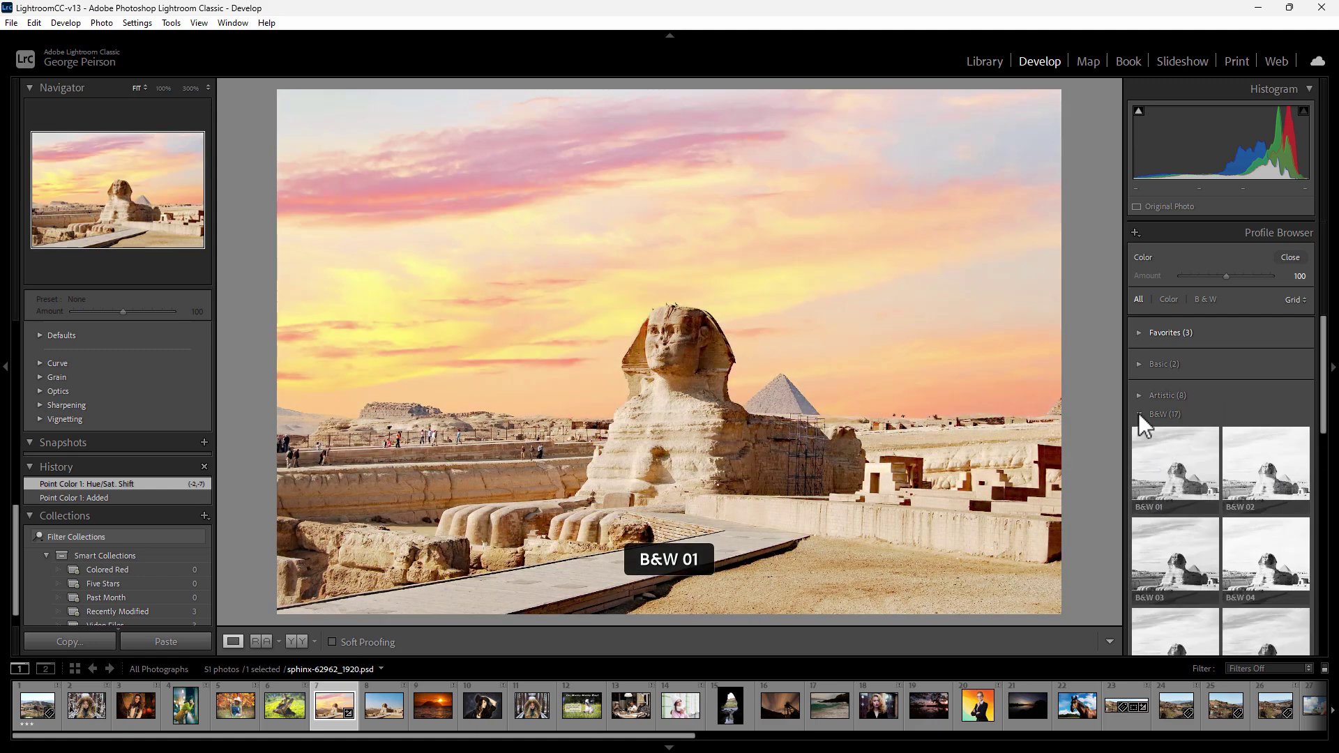
left_click(1139, 413)
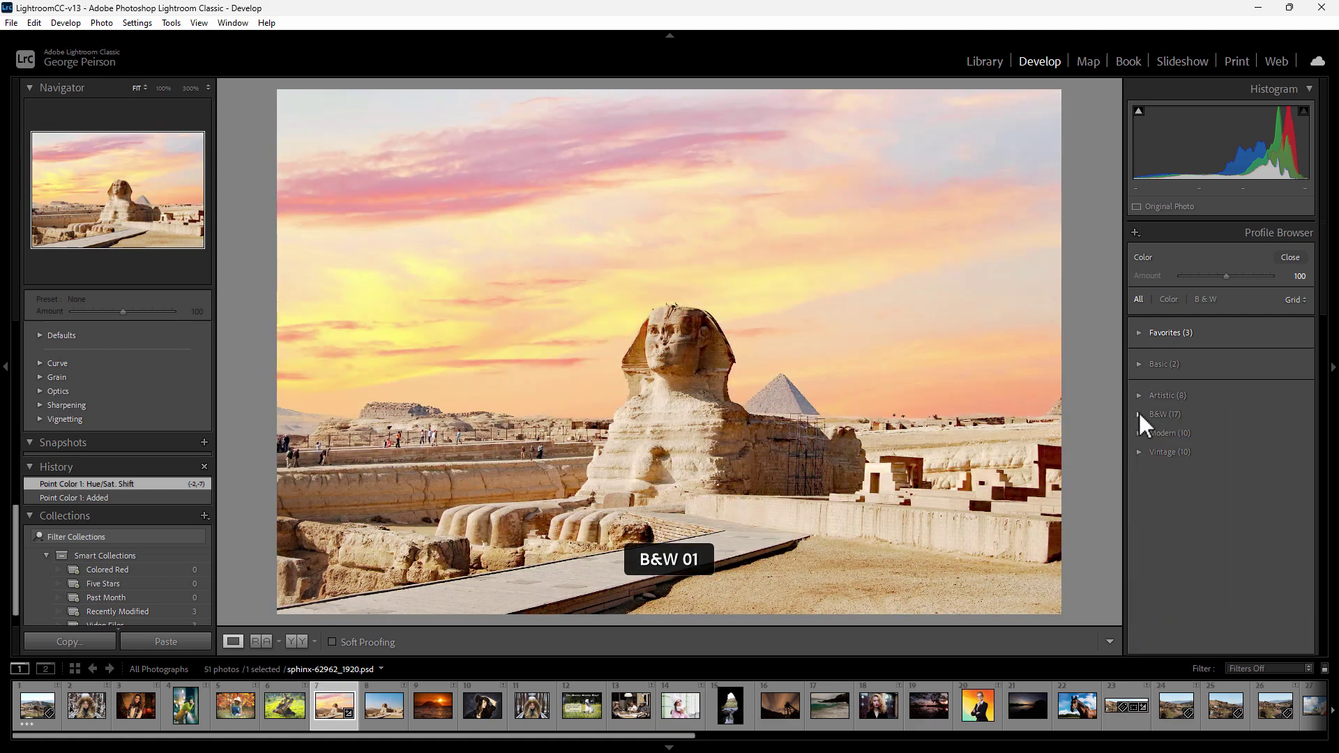
left_click(1140, 433)
left_click(1290, 258)
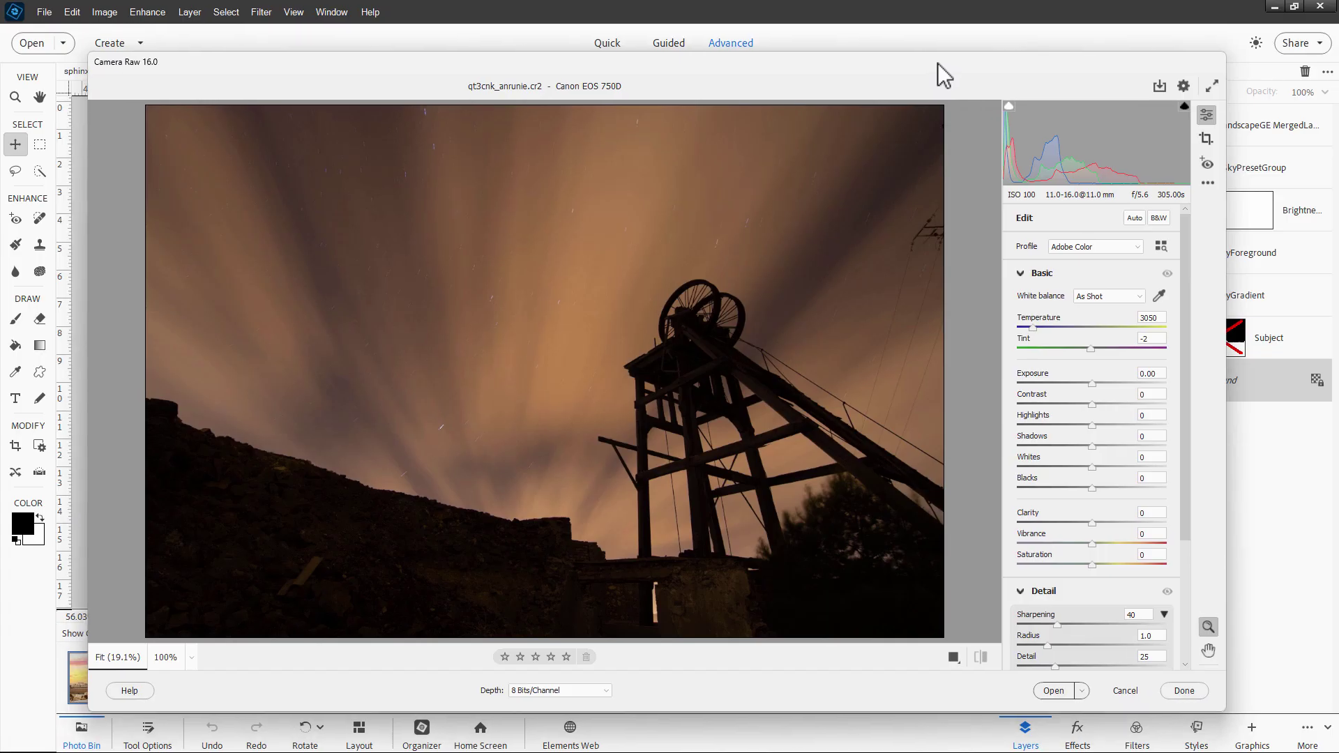
- Open qt3cnk_anrunie.cr2 from Camera Raw as a document and dock it as a tab
left_click(1083, 690)
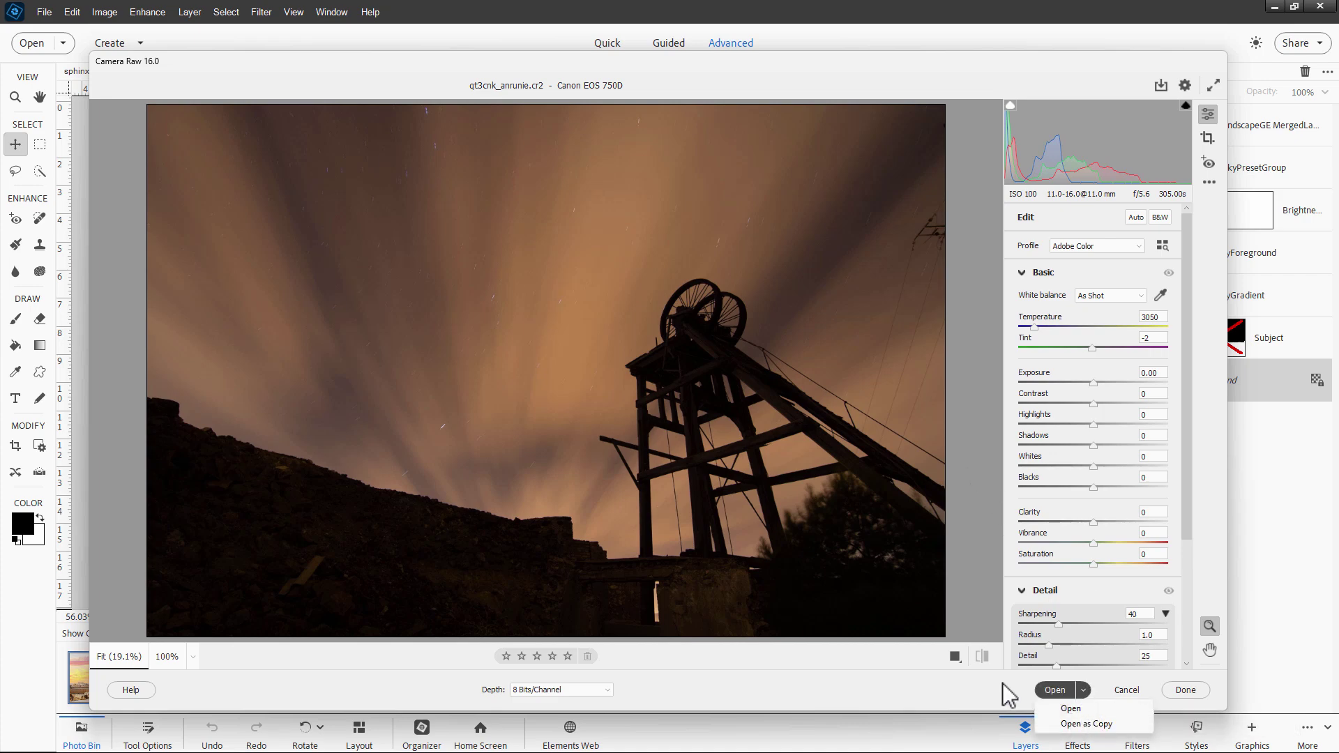
left_click(1075, 709)
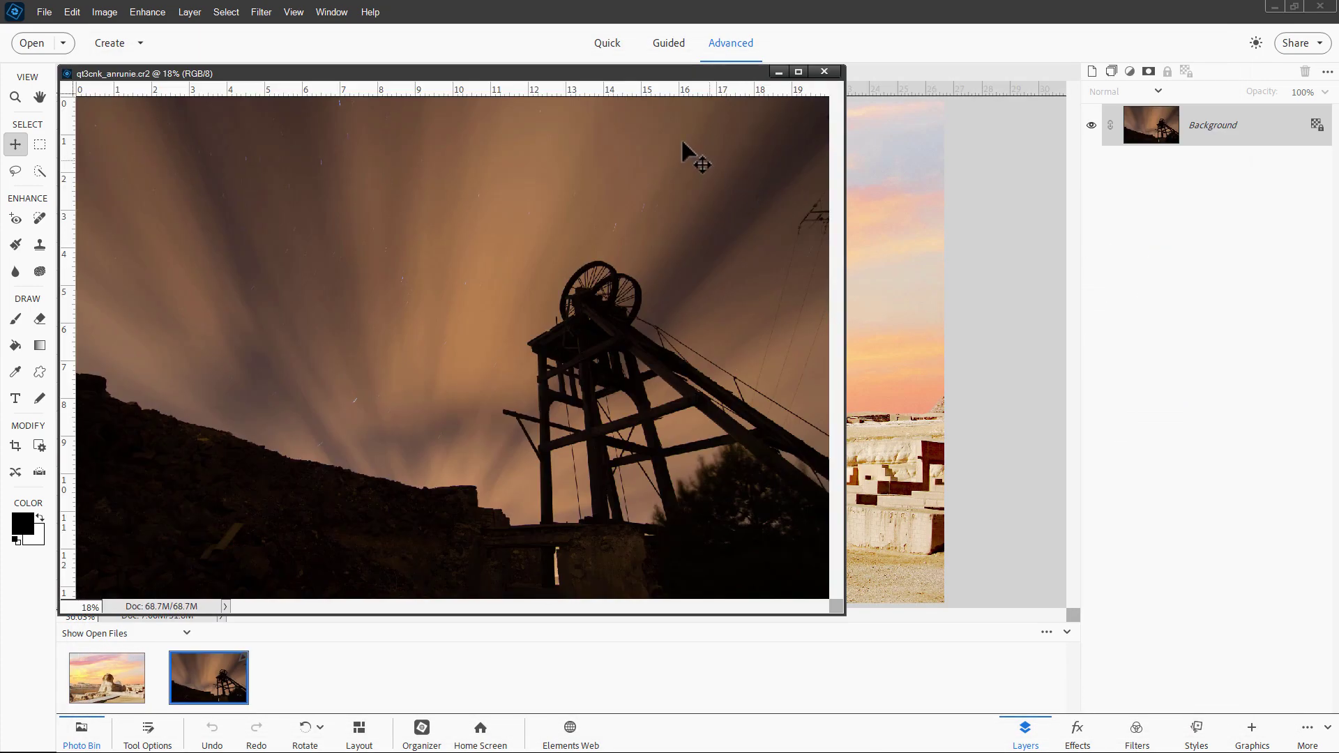
left_click_drag(639, 73, 782, 118)
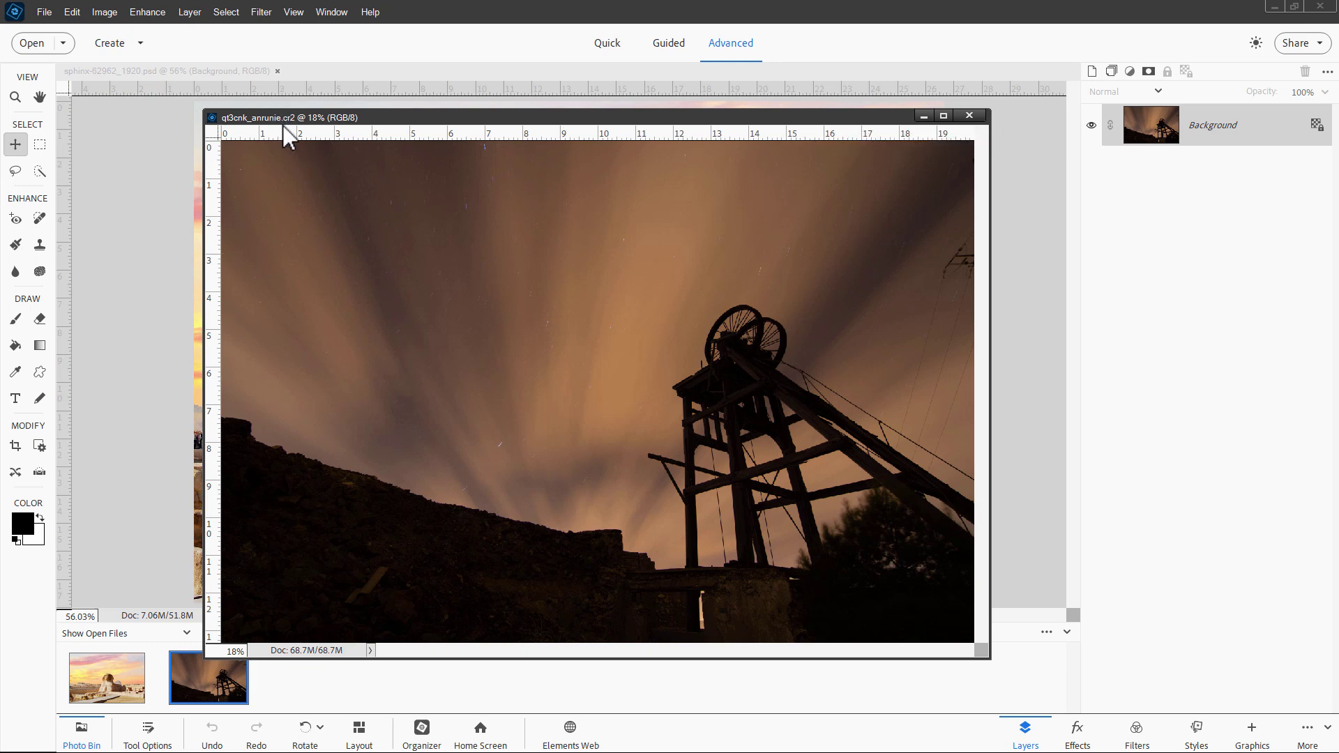
double_click(386, 118)
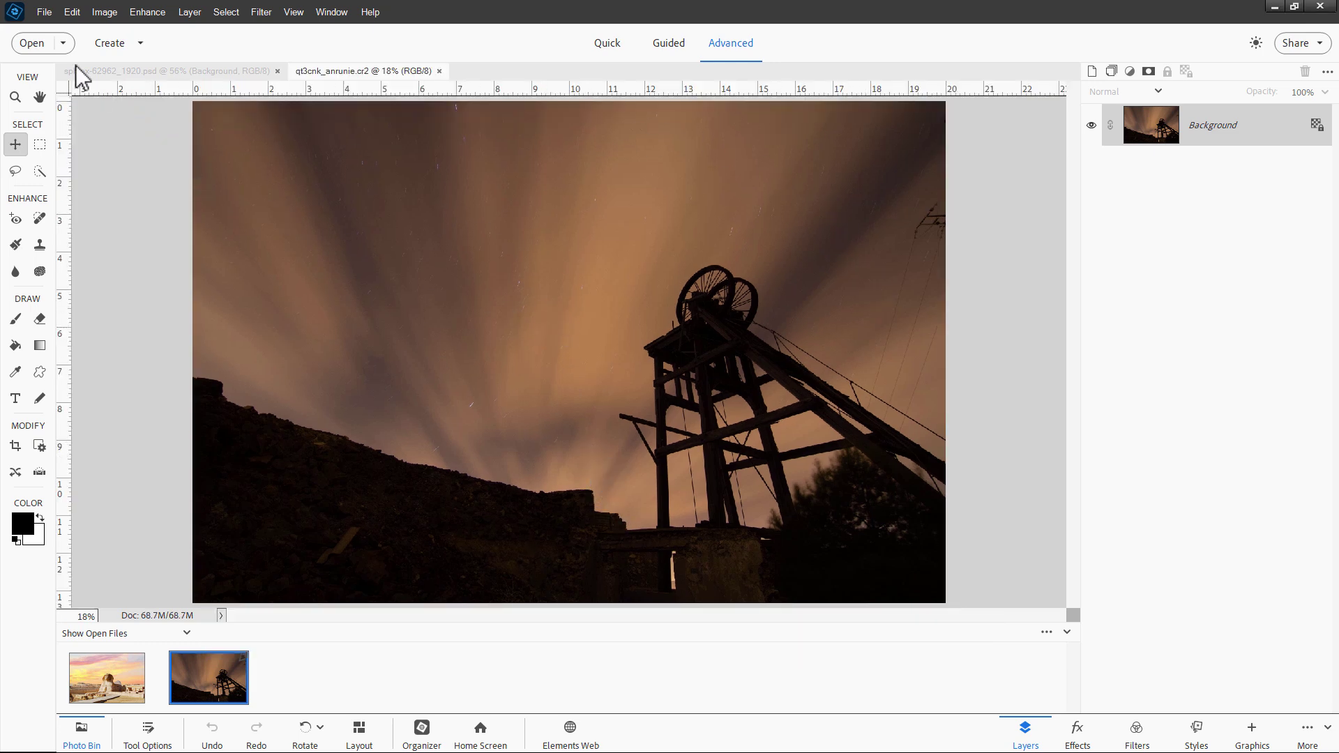
left_click(44, 13)
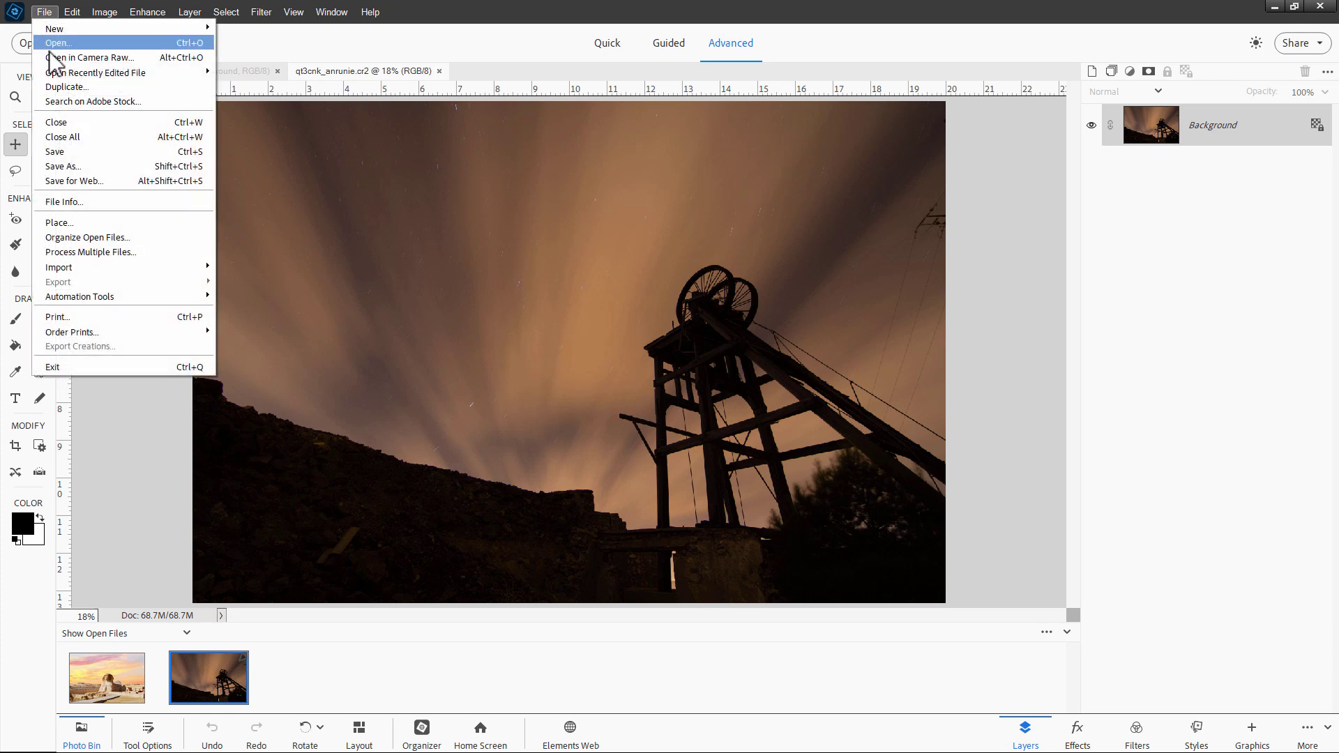
left_click(73, 174)
left_click(450, 551)
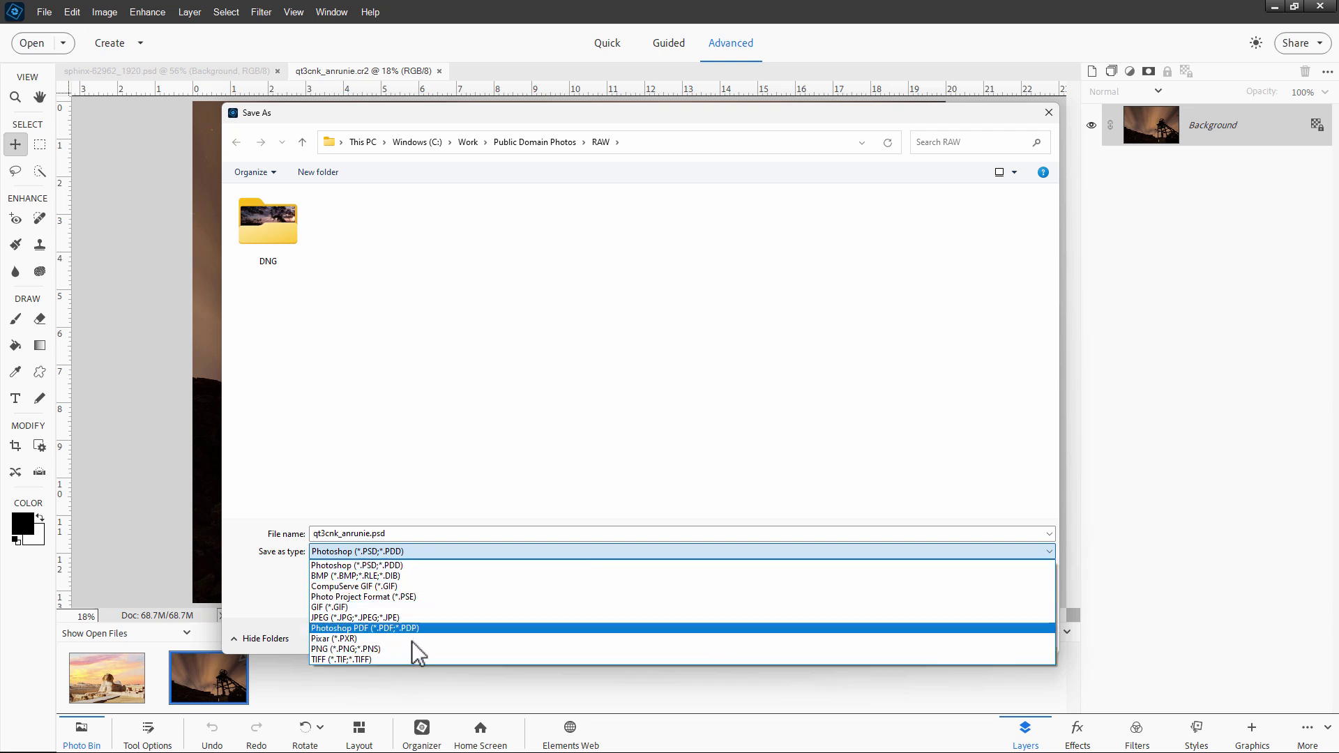
left_click(437, 548)
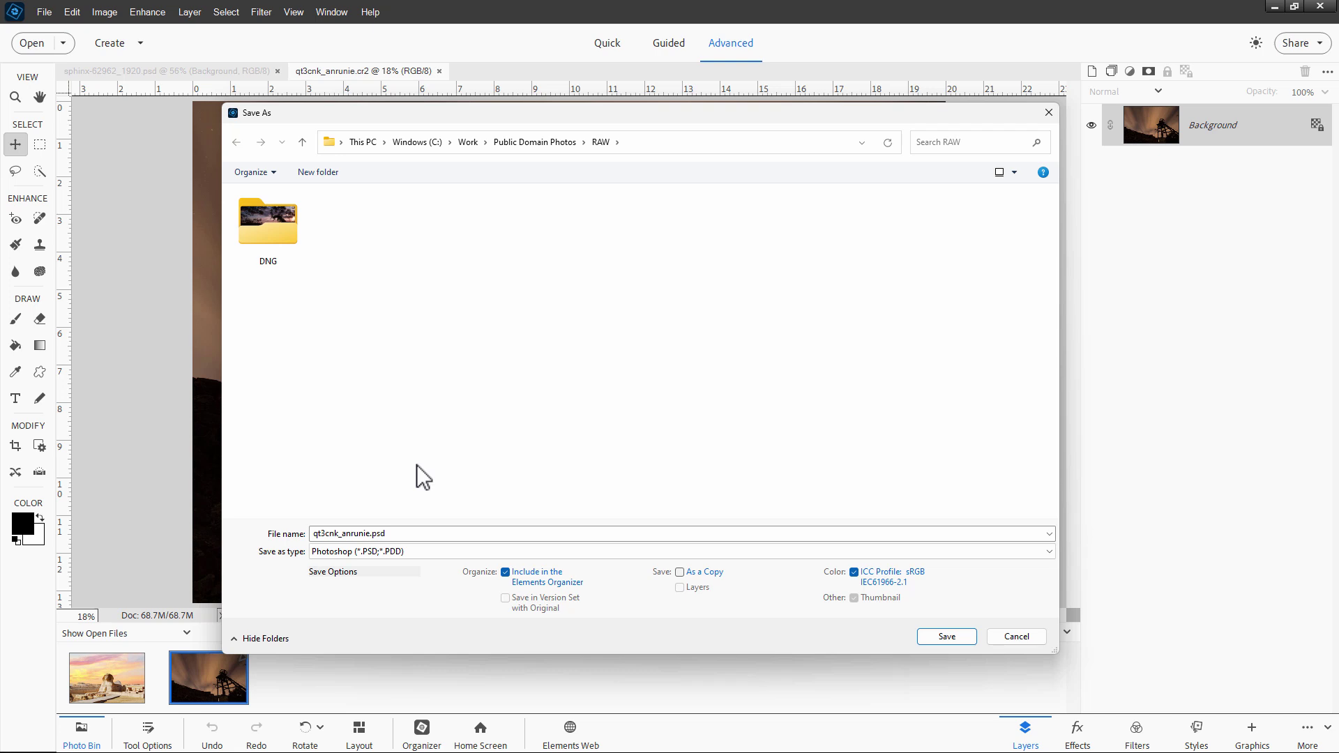
left_click(1016, 636)
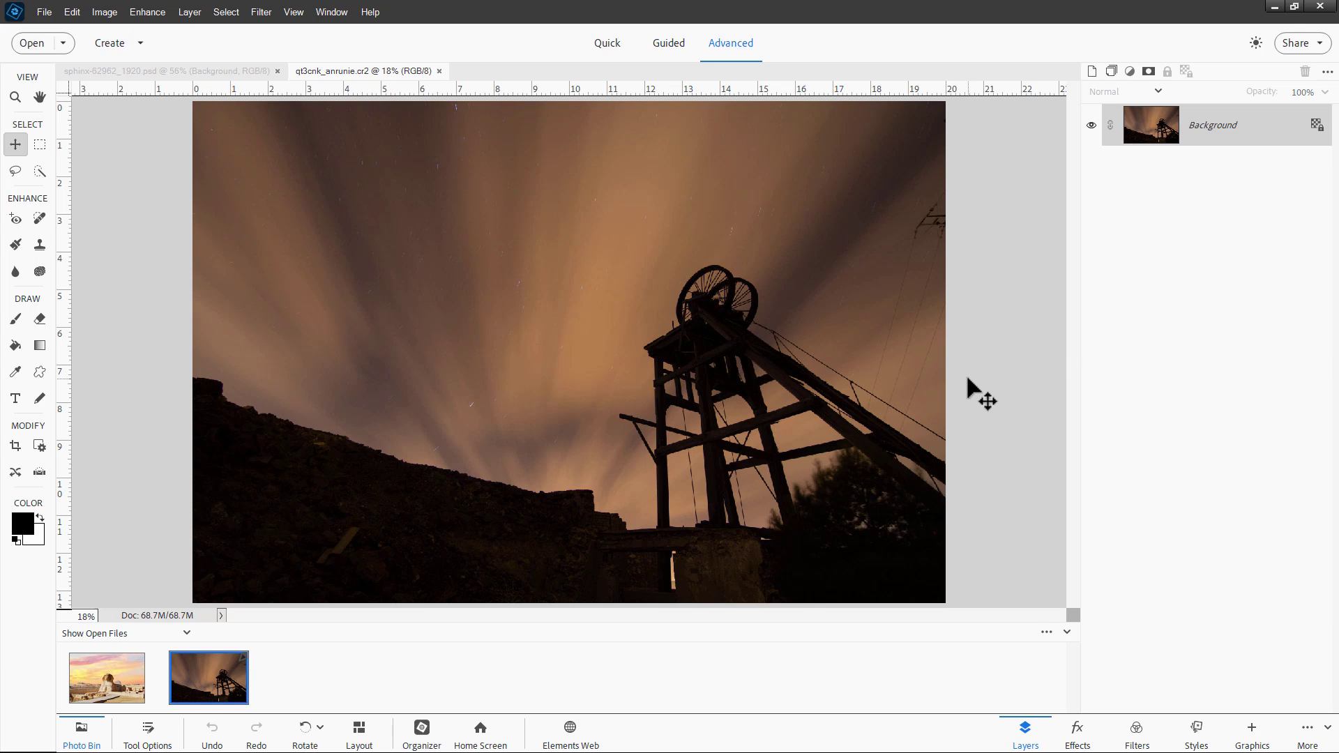
left_click(43, 12)
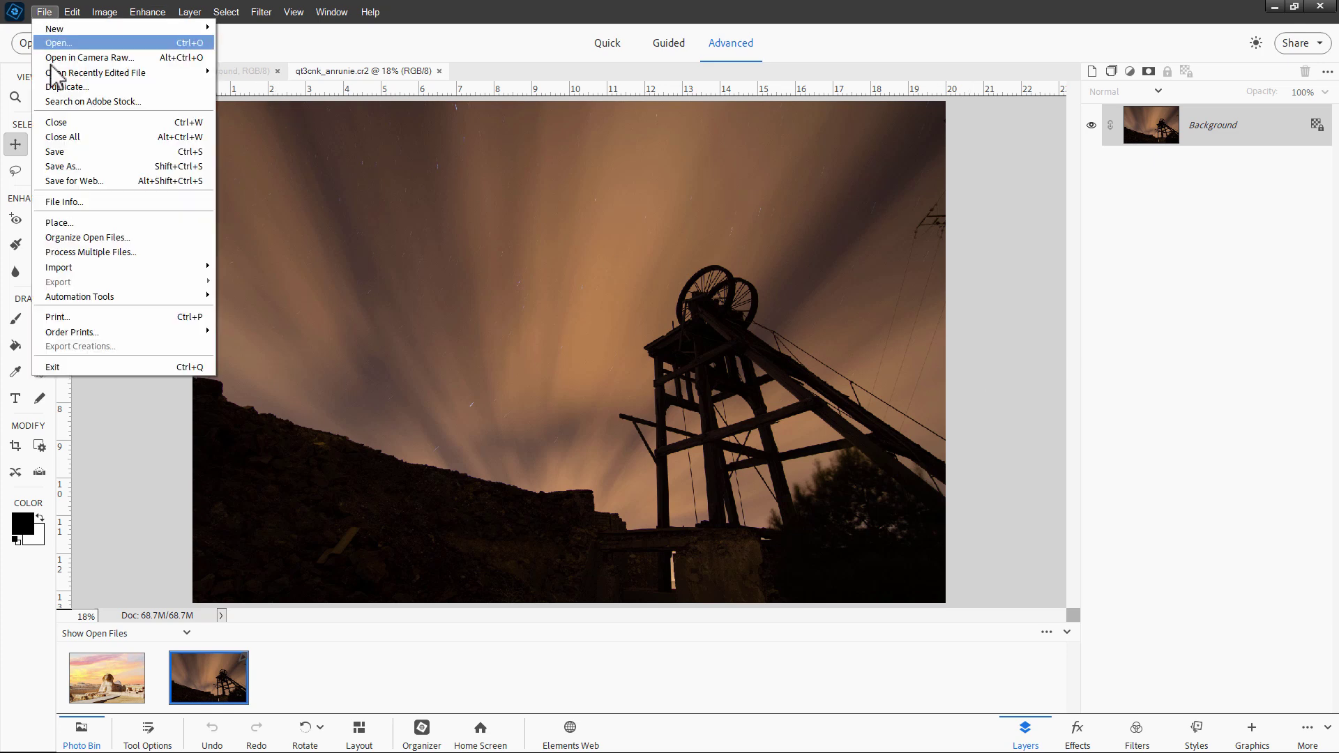
left_click(49, 165)
left_click(629, 551)
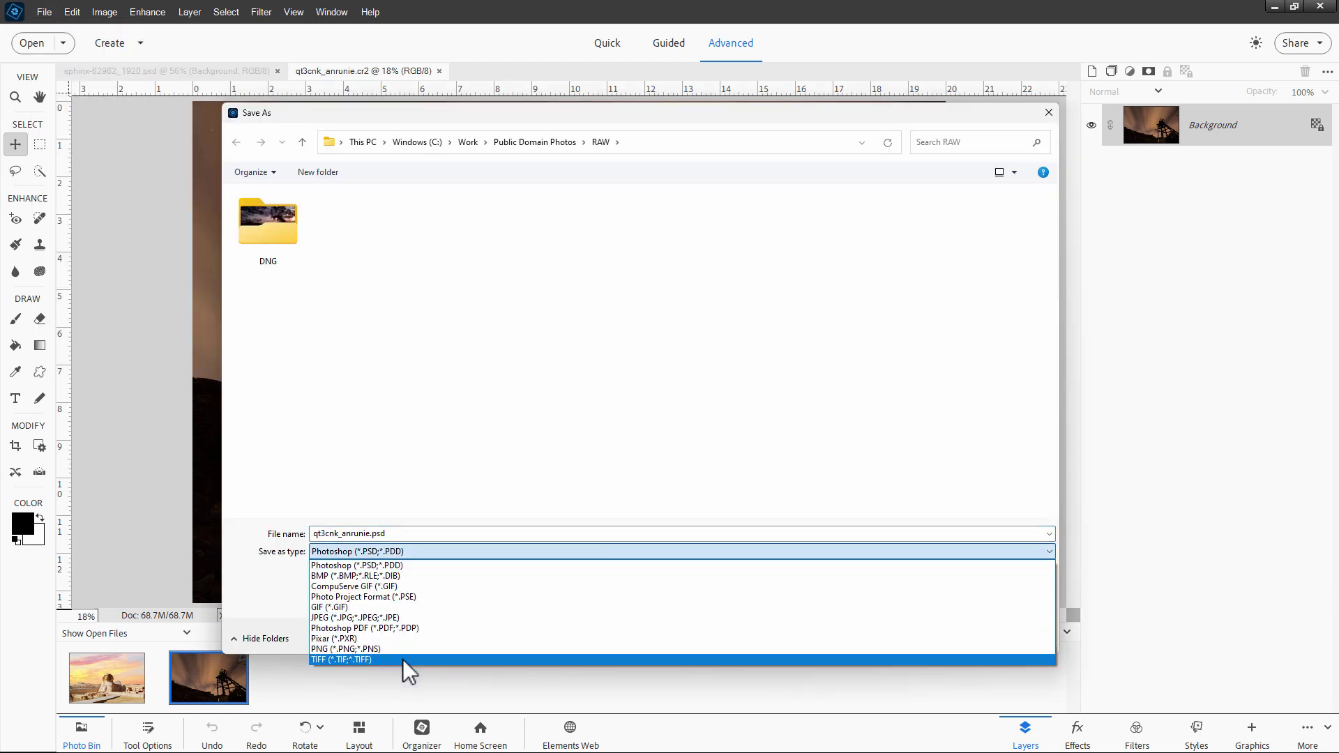
left_click(1070, 512)
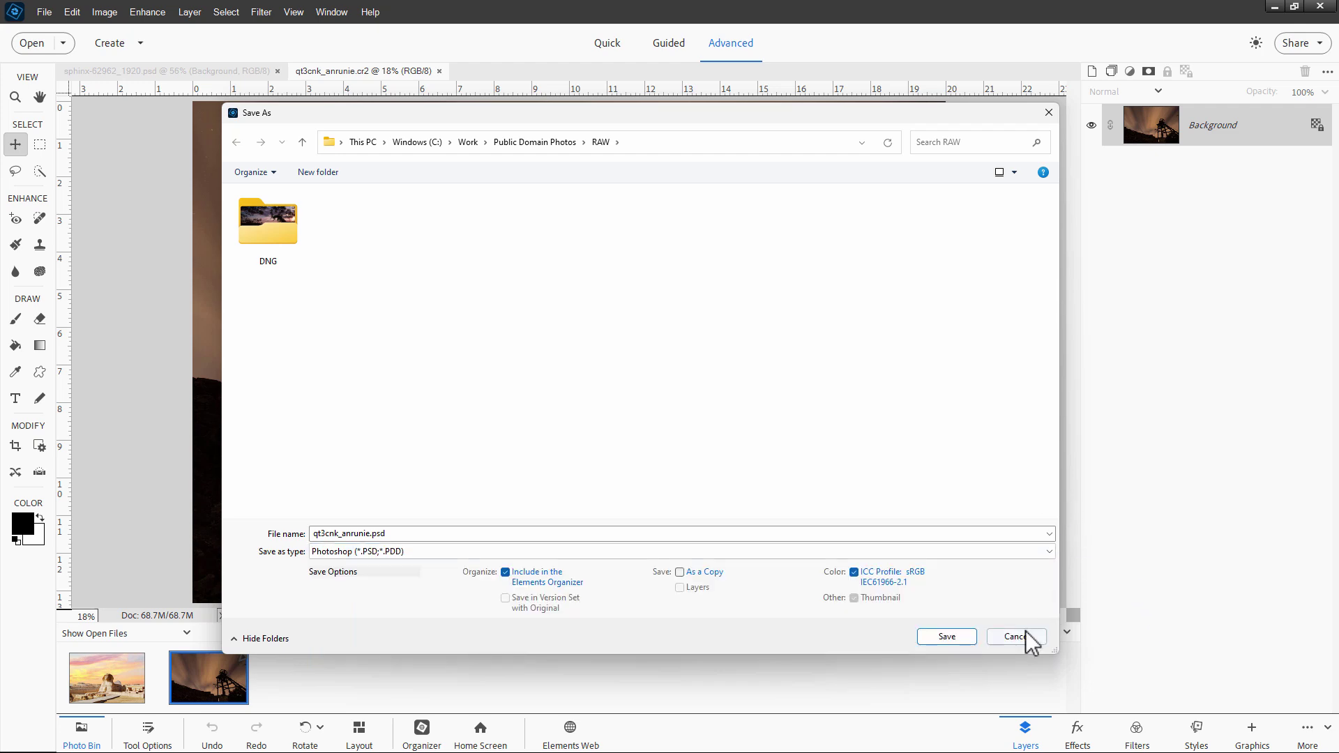
left_click(1025, 637)
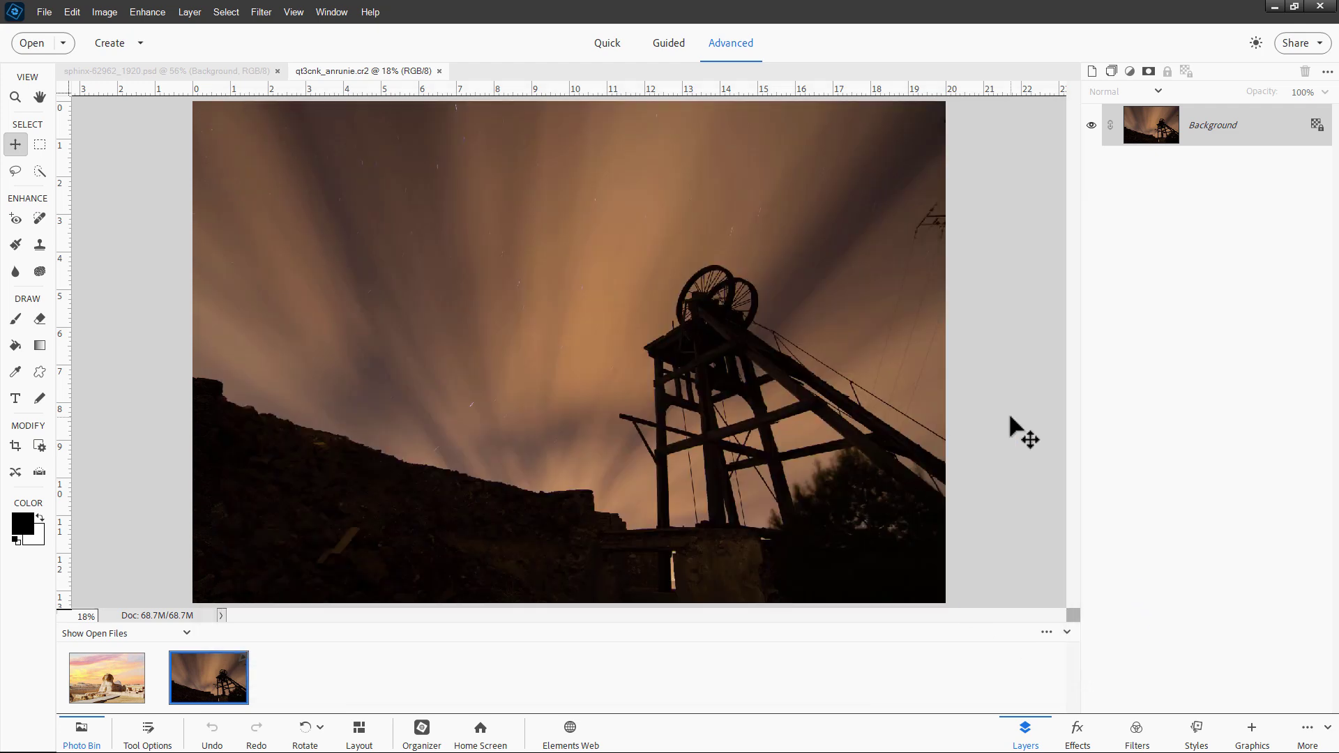
- Switch back to the sphinx-62962_1920.psd tab with Ctrl+Tab
key("ctrl+Tab")
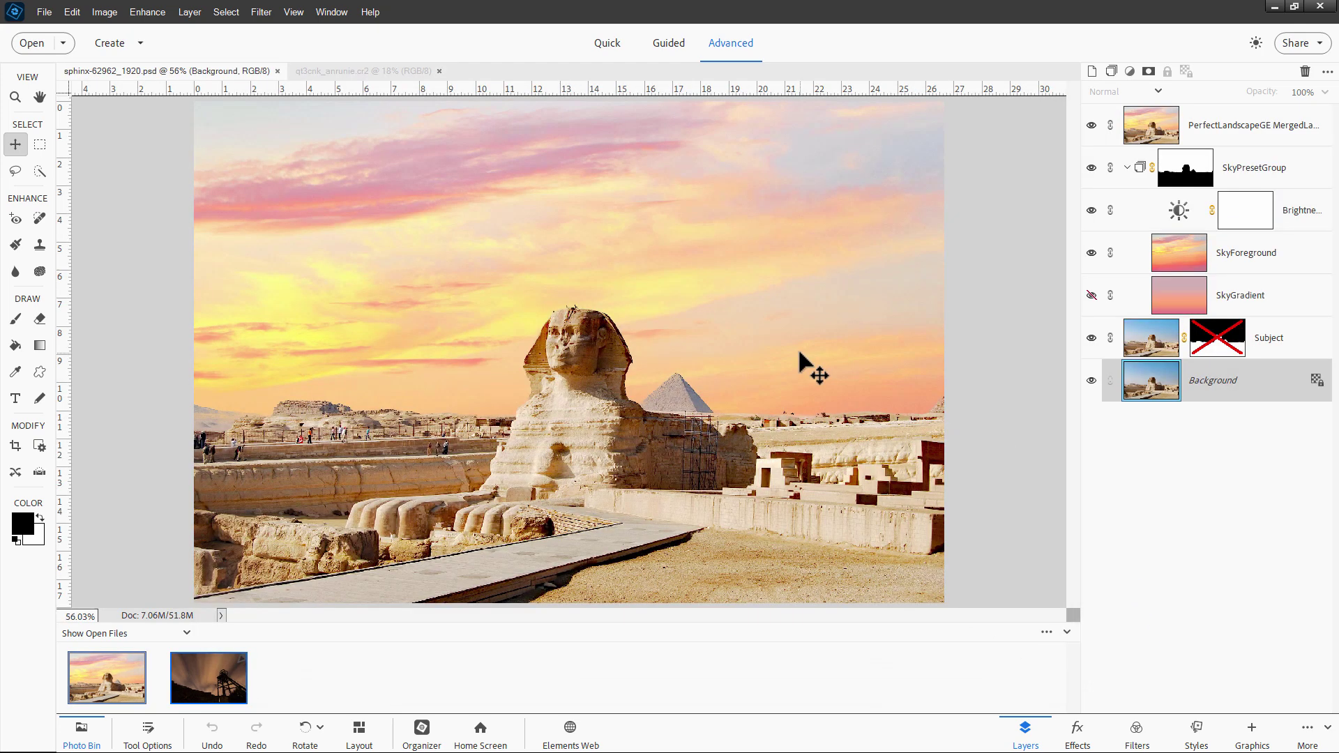